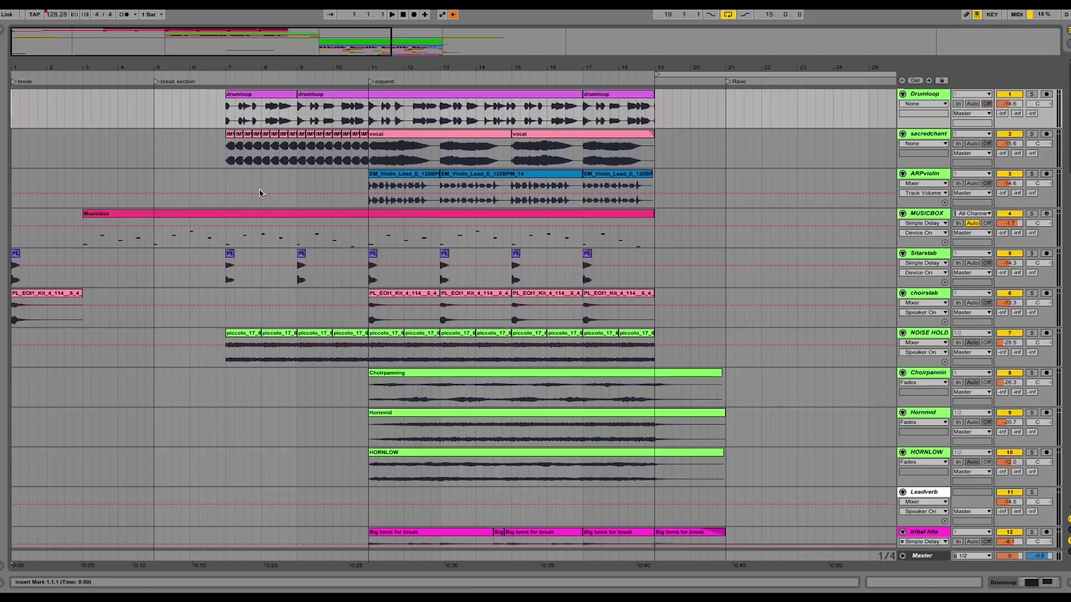
# Select the Musicbox clip, solo the MUSICBOX track and start playback
pyautogui.scroll(-10, 259, 194)
pyautogui.scroll(10, 271, 217)
pyautogui.click(180, 218)
pyautogui.click(1032, 216)
pyautogui.press('space')
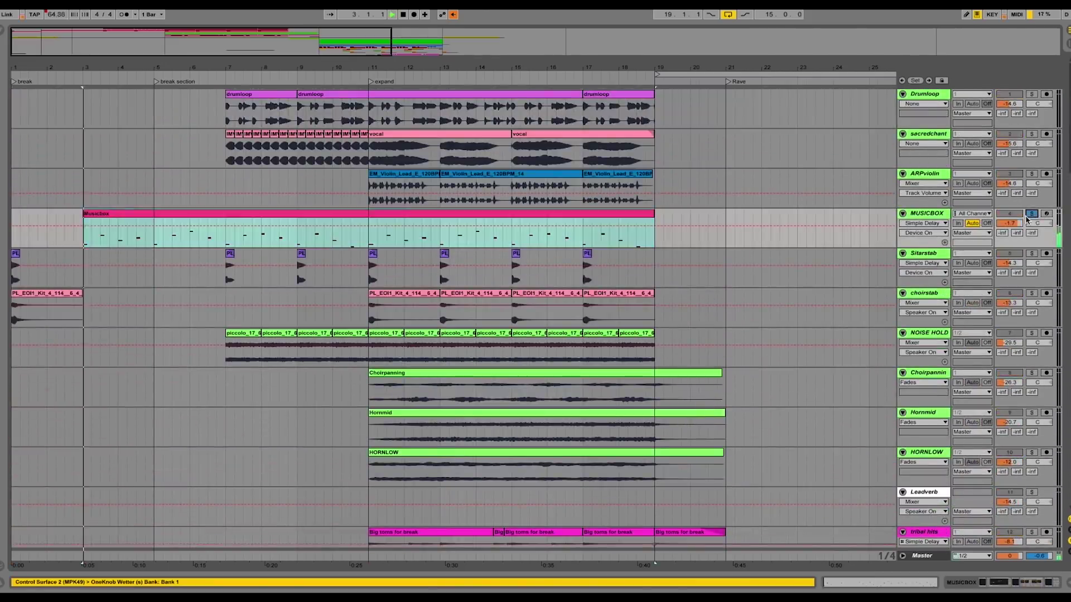
# Show the music box's Nexus 2 device chain and select all its devices while listening
pyautogui.hotkey('ctrl', 'alt', 'l')
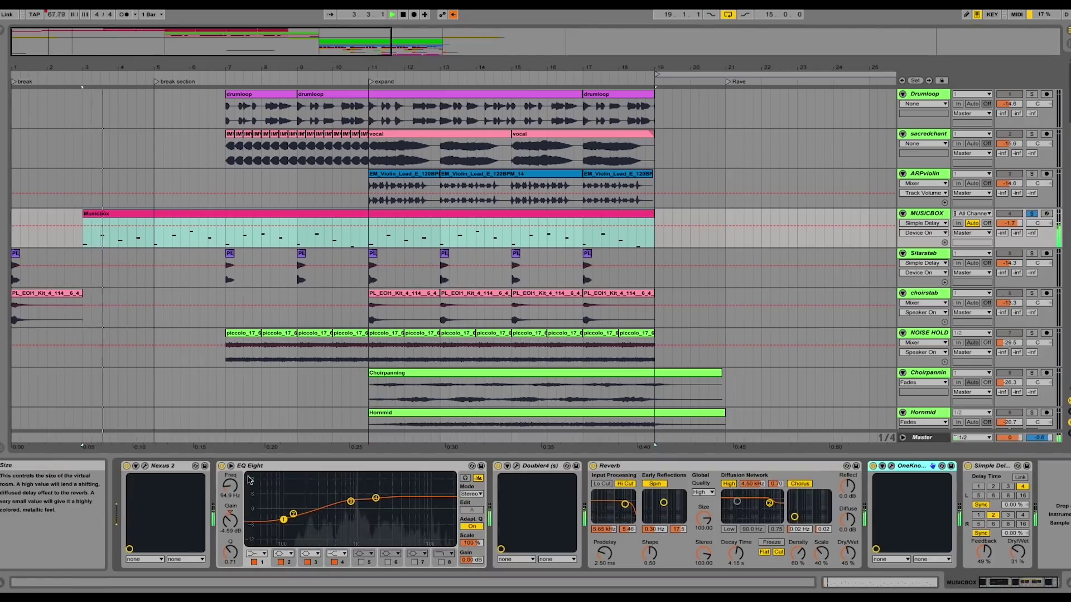
pyautogui.click(162, 466)
pyautogui.keyDown('shift'); pyautogui.click(1002, 468); pyautogui.keyUp('shift')
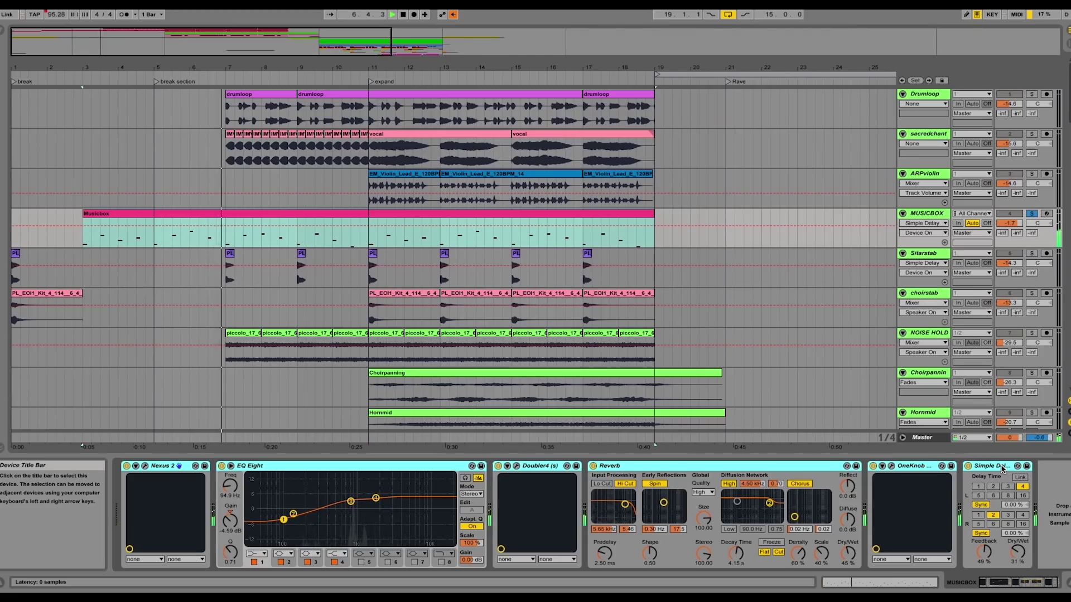
pyautogui.press('space')
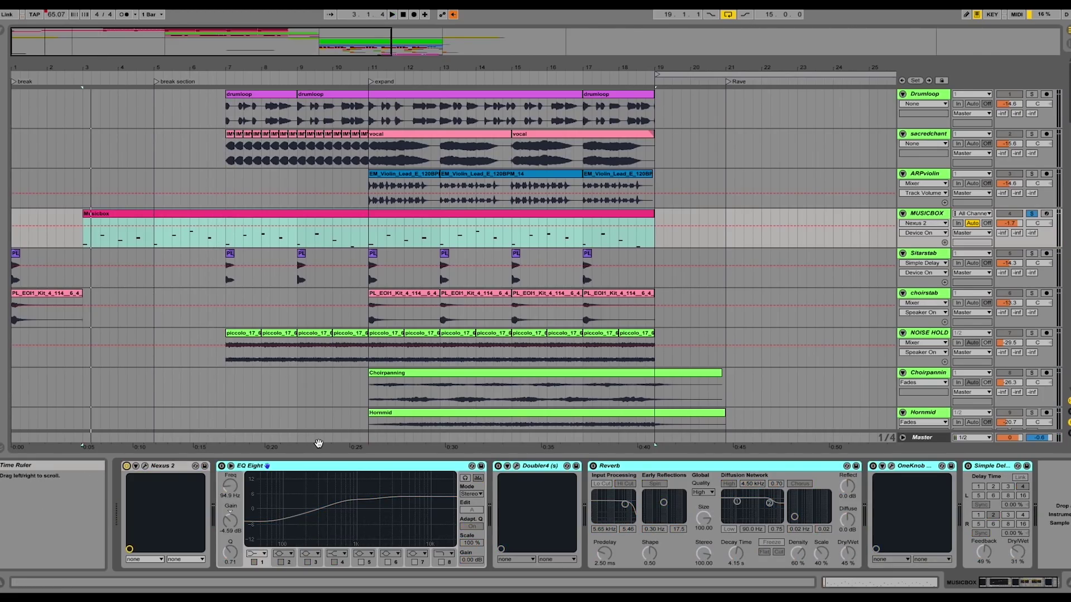
pyautogui.press('space')
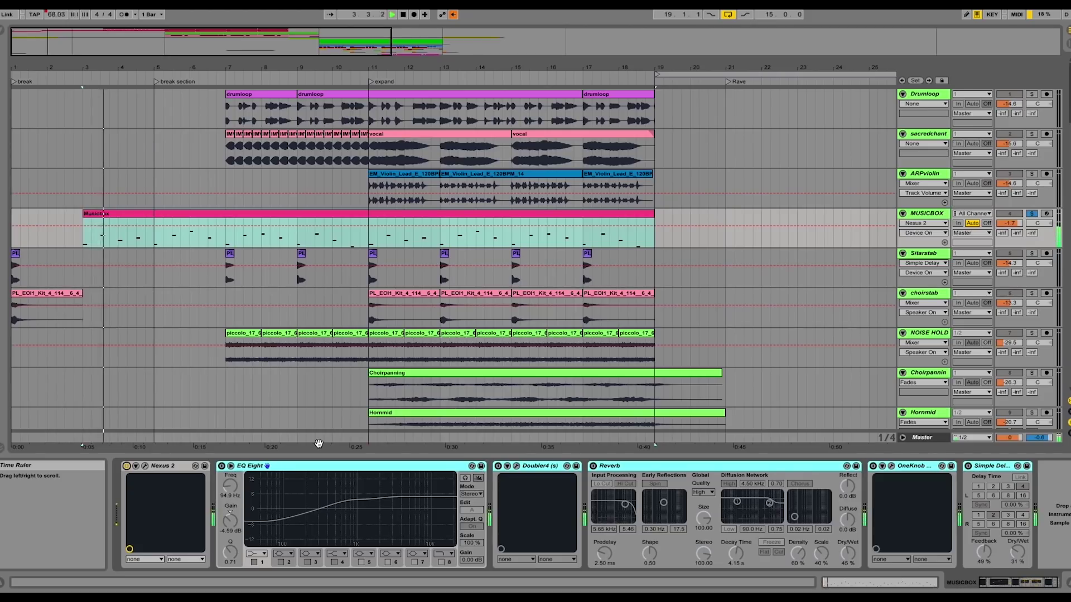
pyautogui.press('space')
pyautogui.press('space')
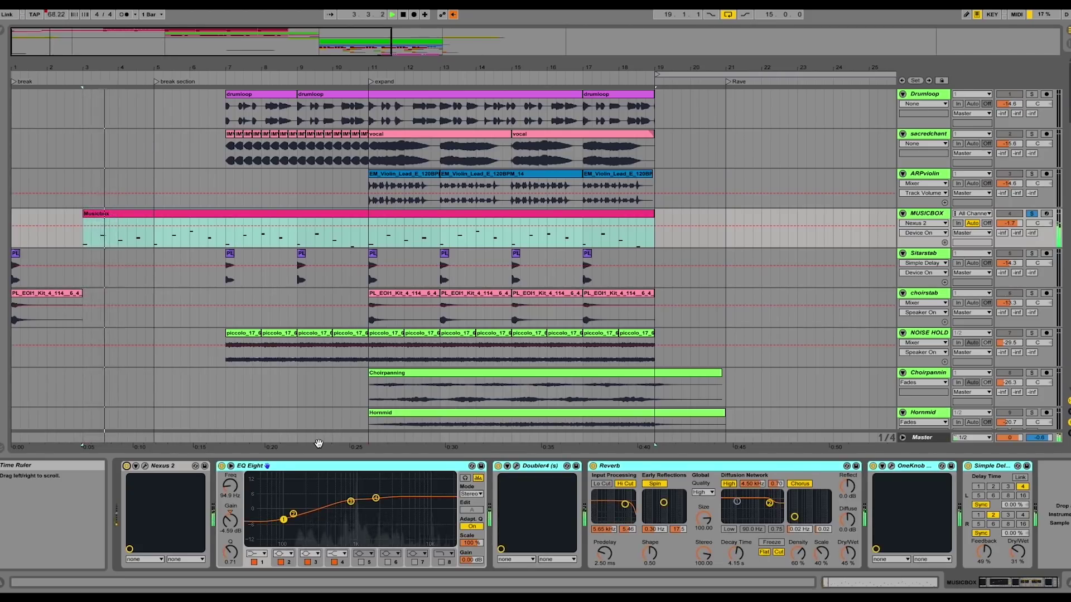
pyautogui.press('space')
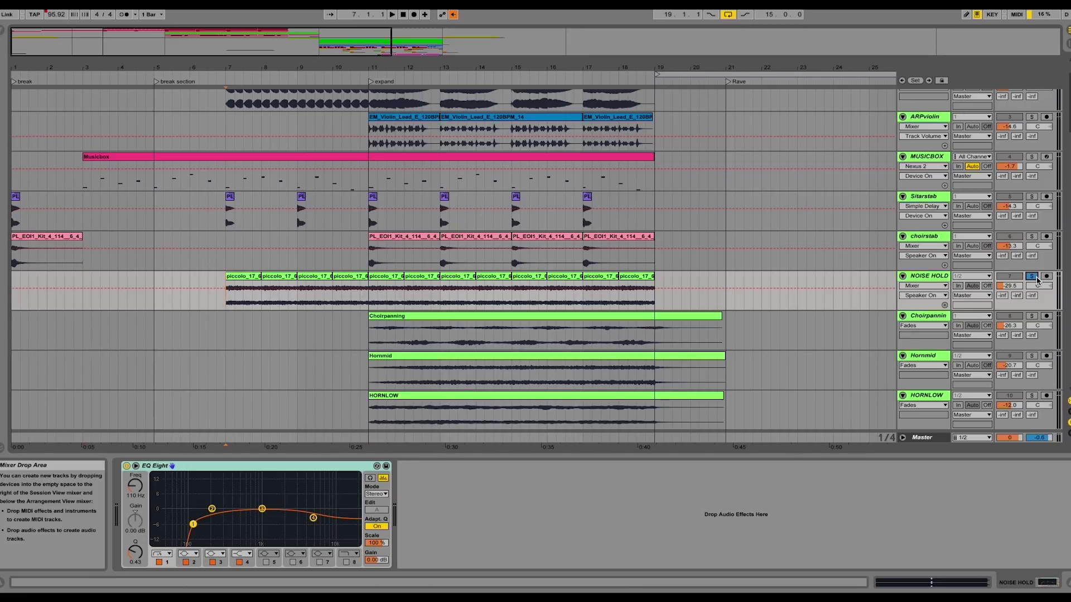
# Play the arrangement and solo Drumloop together with sacredchant
pyautogui.press('space')
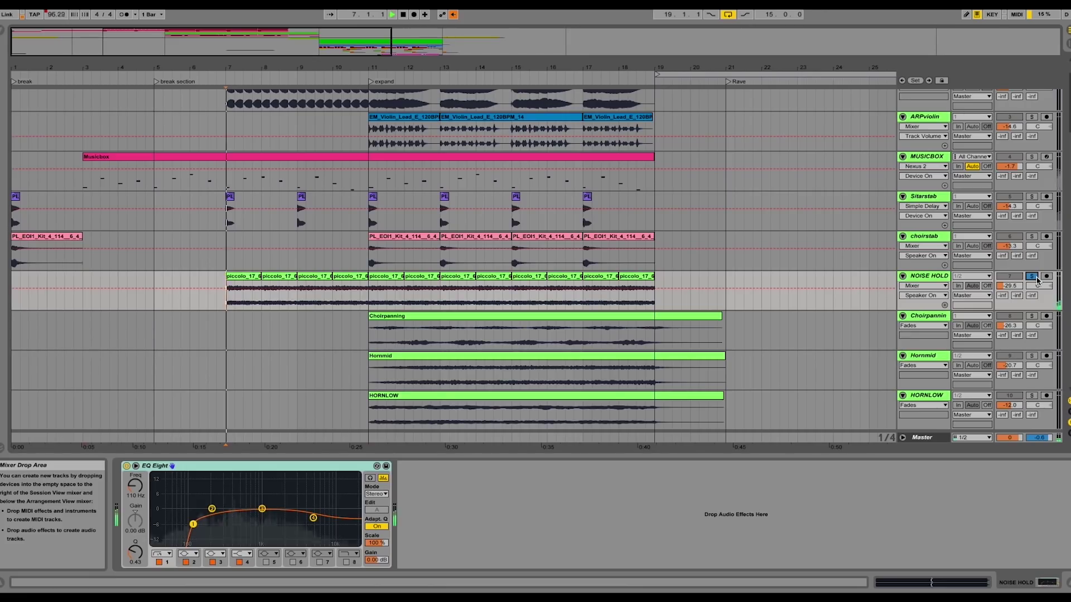
pyautogui.scroll(2, 1037, 280)
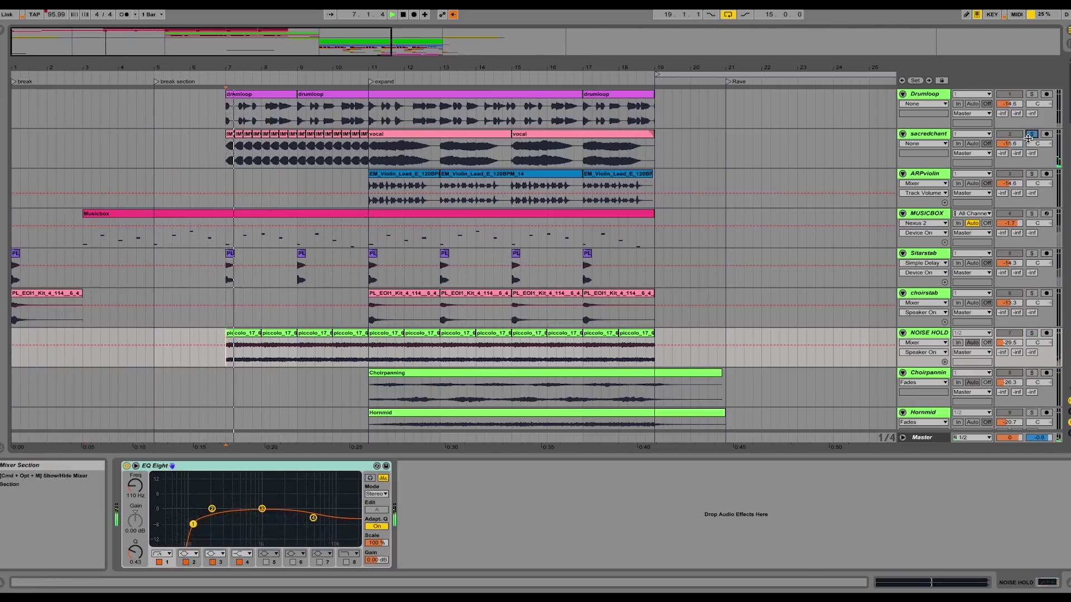
pyautogui.click(928, 133)
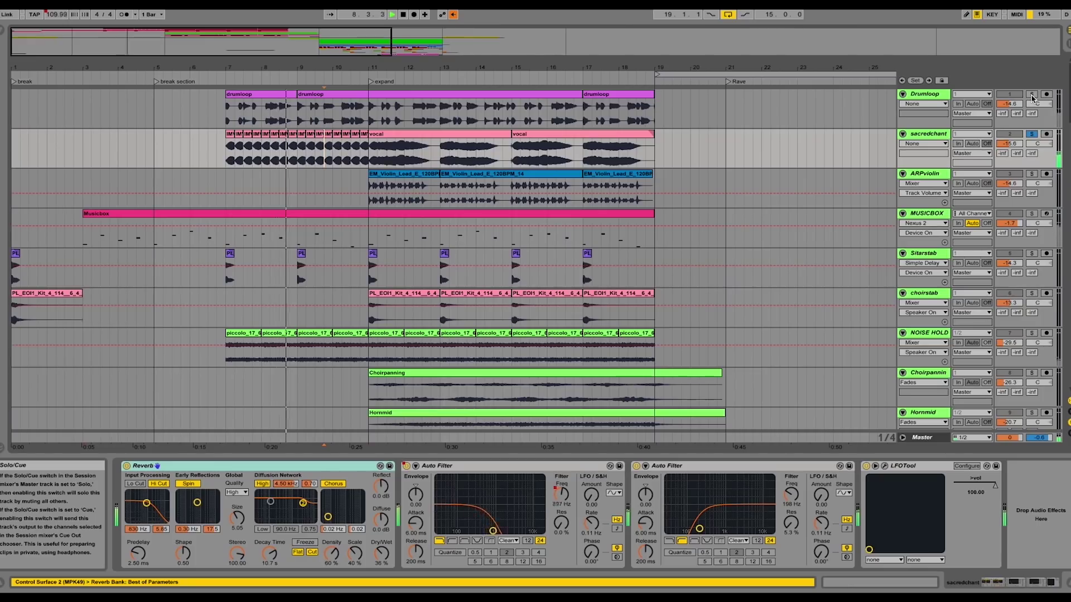
pyautogui.click(1031, 94)
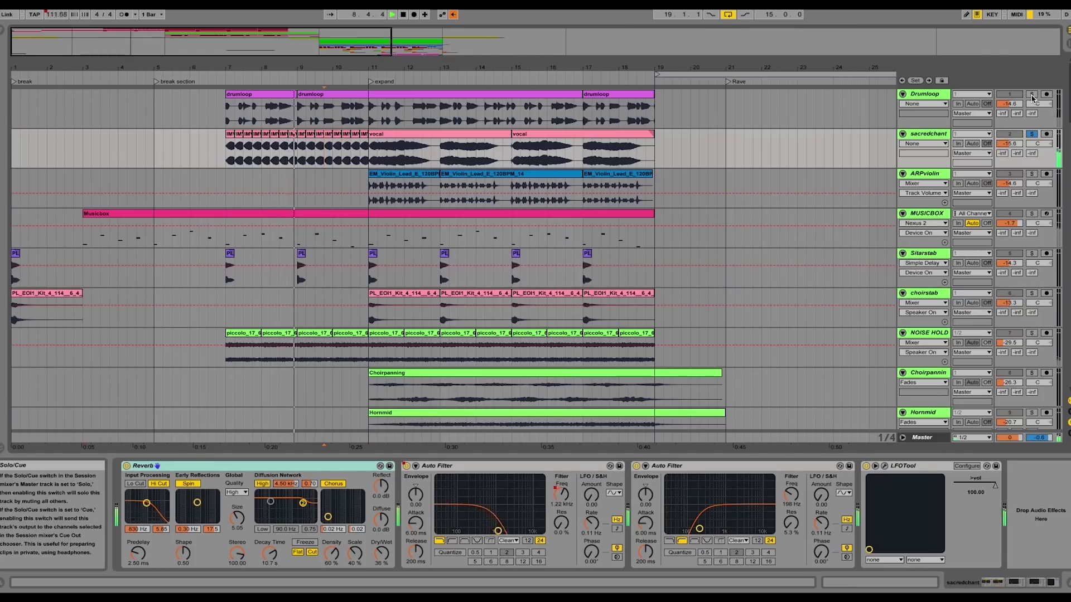
pyautogui.keyDown('ctrl'); pyautogui.click(1032, 134); pyautogui.keyUp('ctrl')
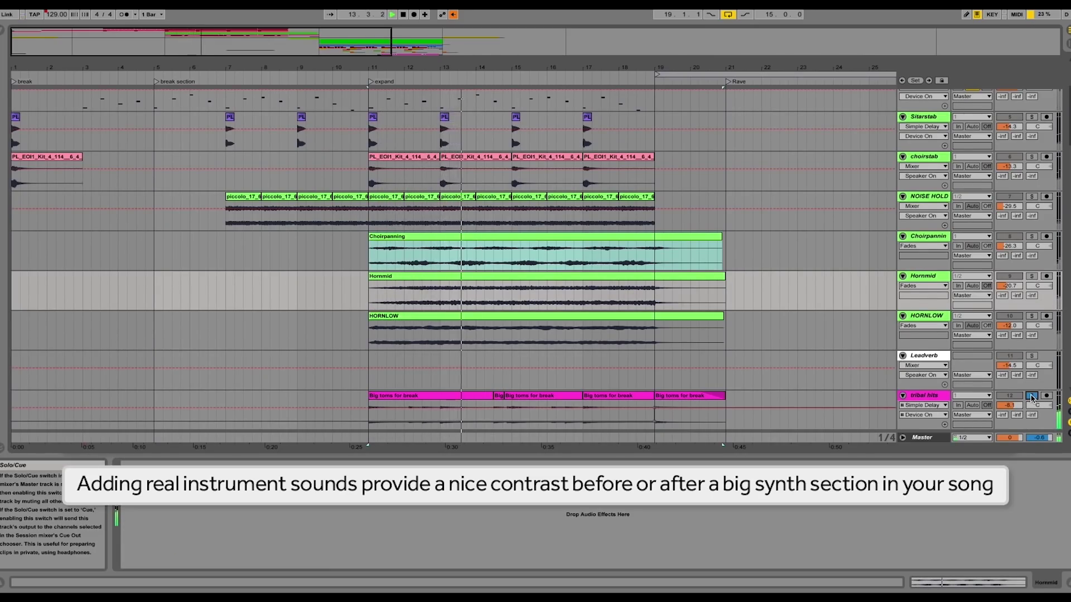
# Turn off the tribal hits track's solo
pyautogui.click(1032, 396)
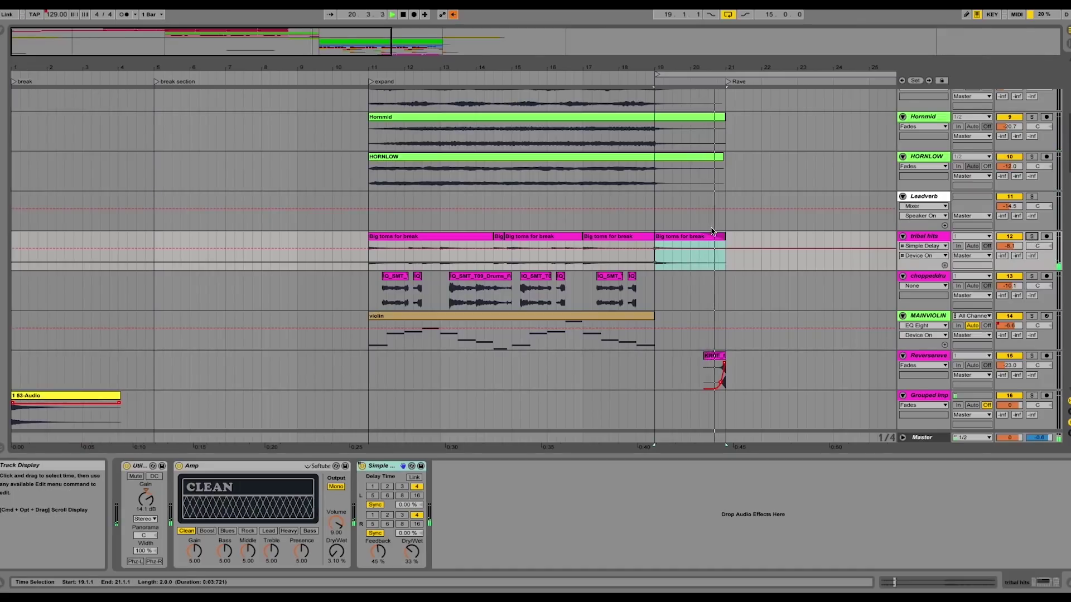
pyautogui.scroll(-10, 712, 230)
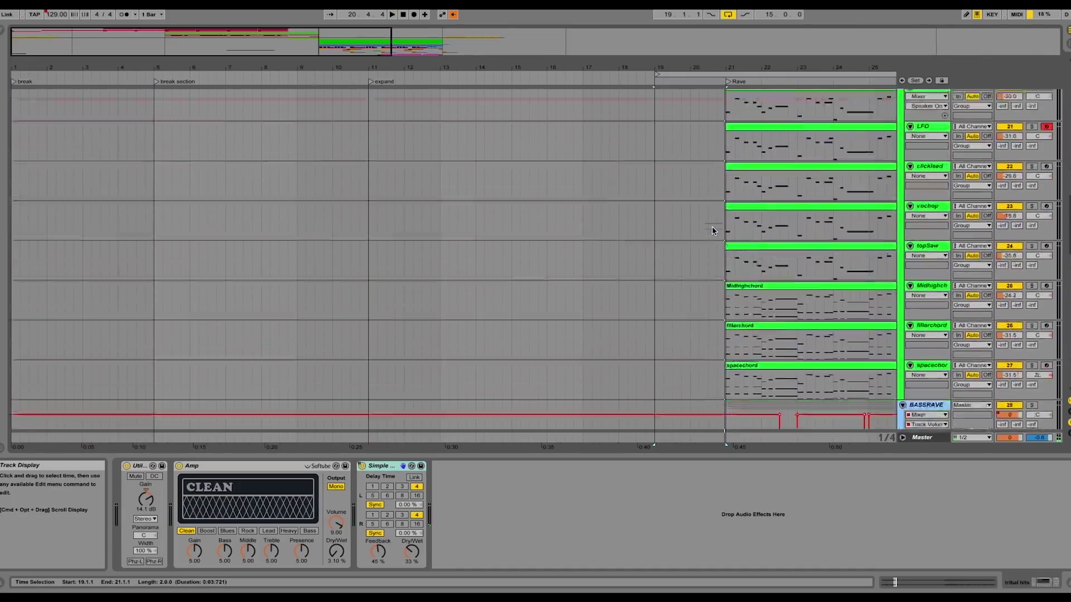
# Select the raverev clip, solo RAVEREV and turn on its Auto Pan effect
pyautogui.click(712, 229)
pyautogui.click(713, 236)
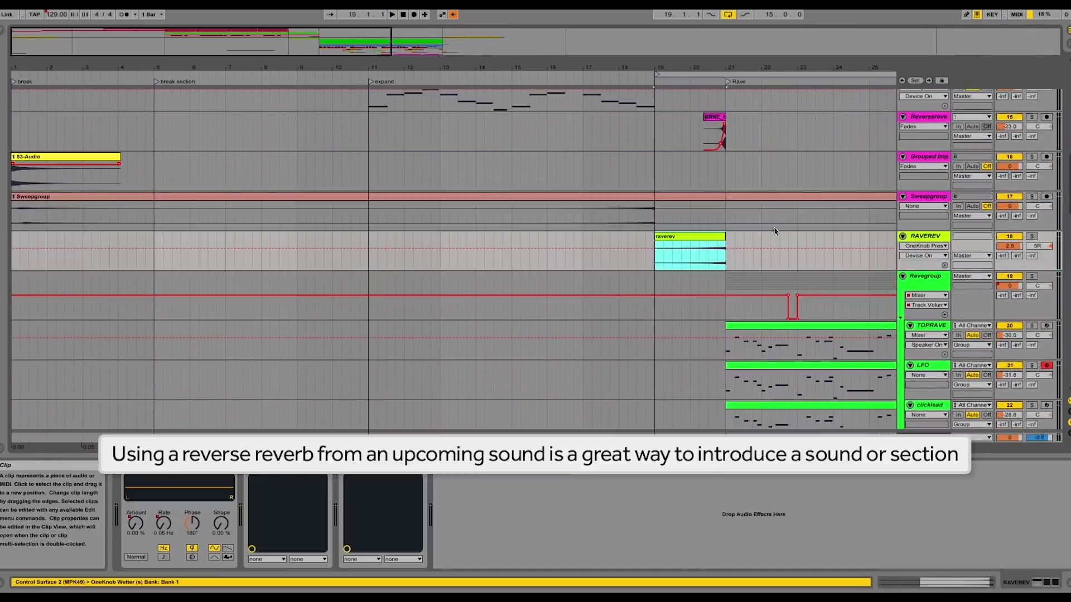
pyautogui.click(1031, 236)
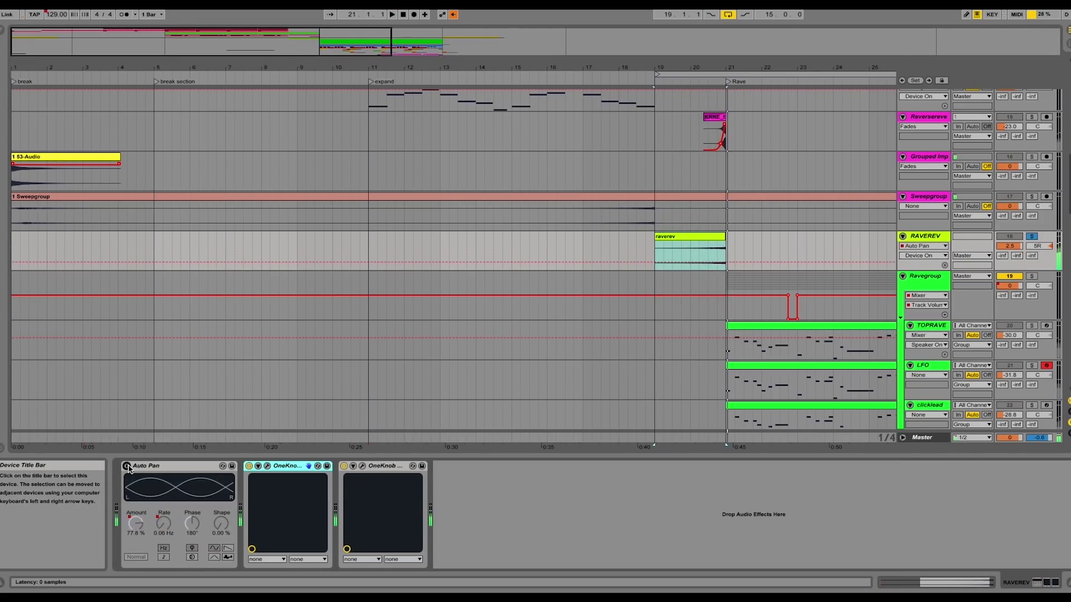
pyautogui.click(127, 466)
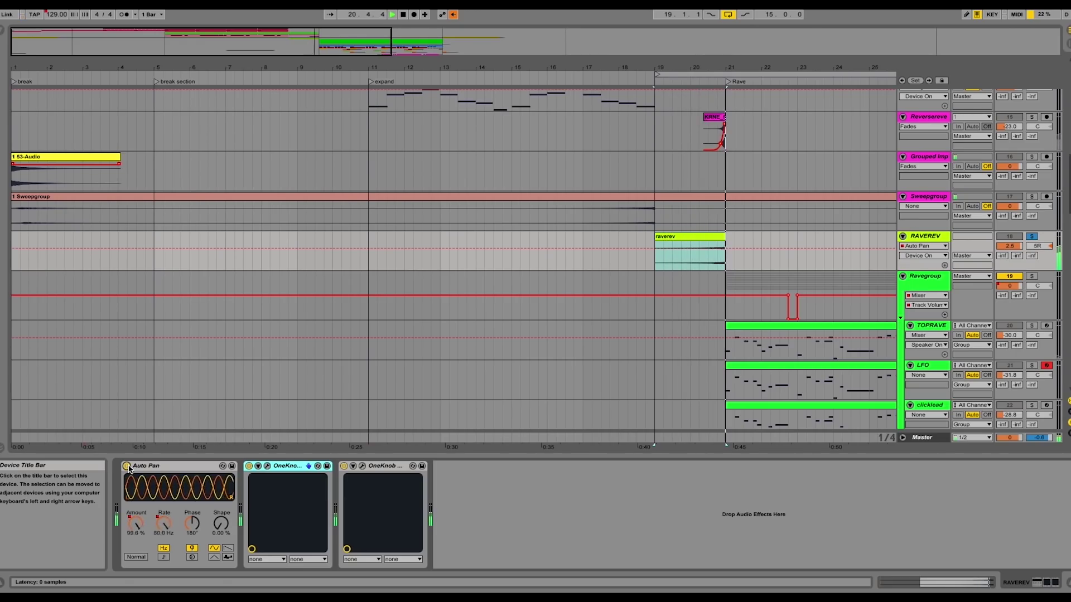
pyautogui.press('space')
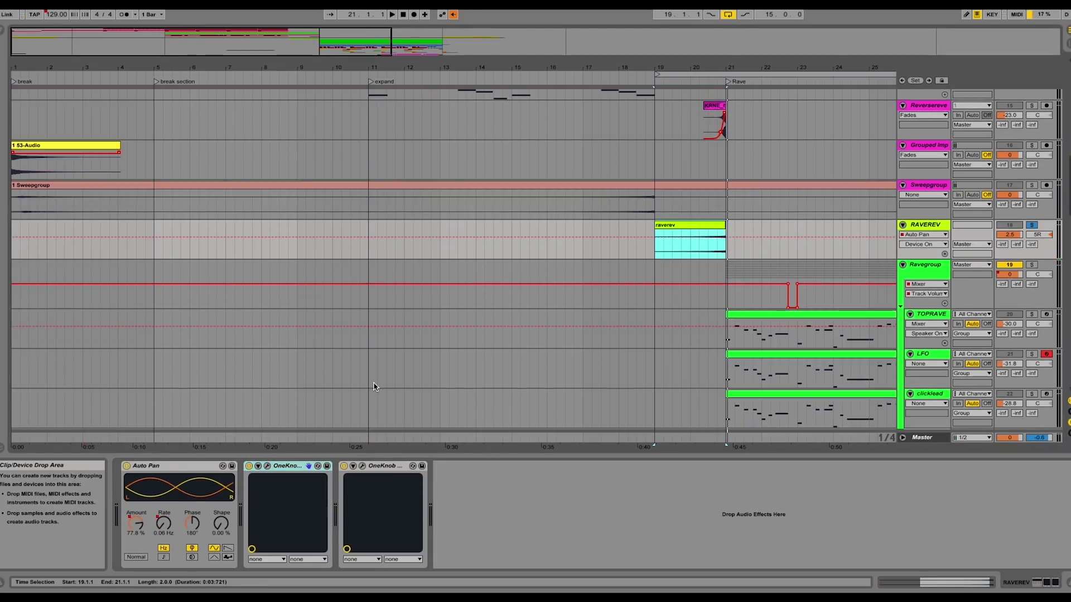
# Select the TOPRAVE track, solo it and play from the Rave section
pyautogui.hscroll(5, 537, 316)
pyautogui.scroll(-2, 536, 317)
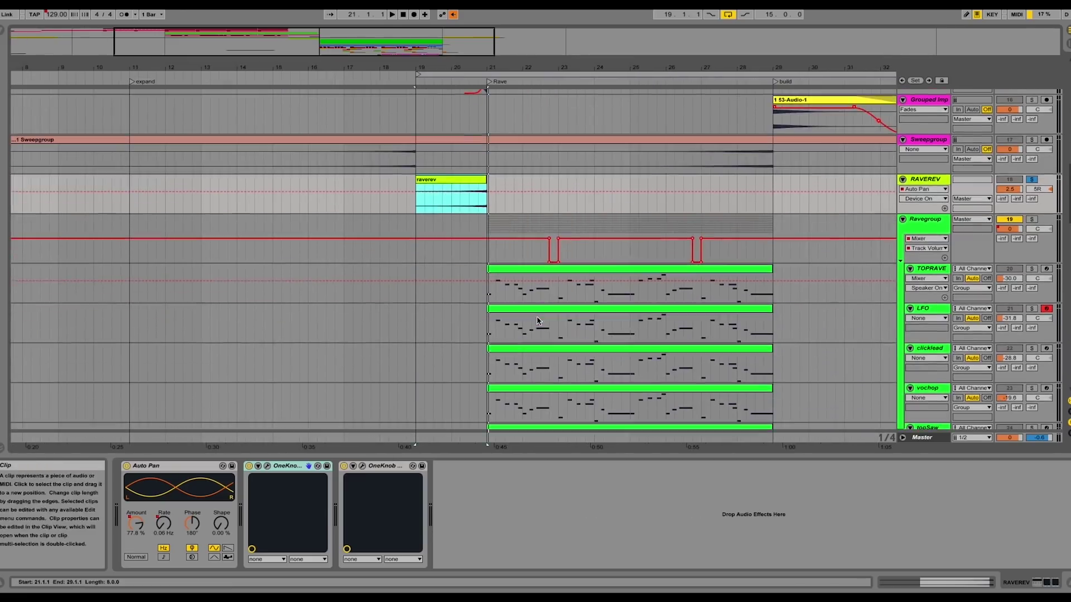
pyautogui.click(489, 312)
pyautogui.click(489, 298)
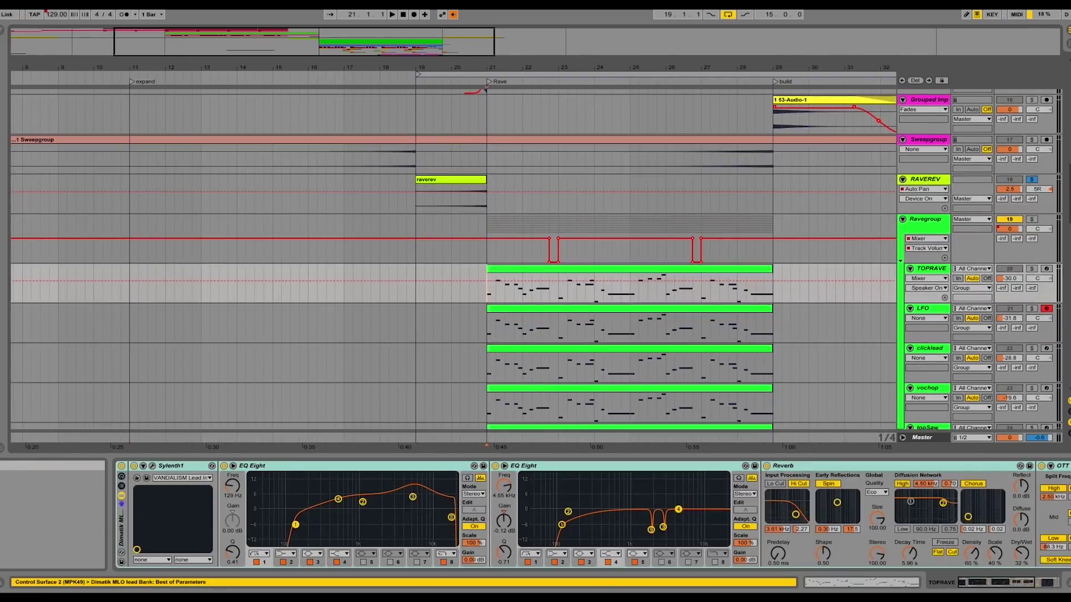
pyautogui.click(1032, 273)
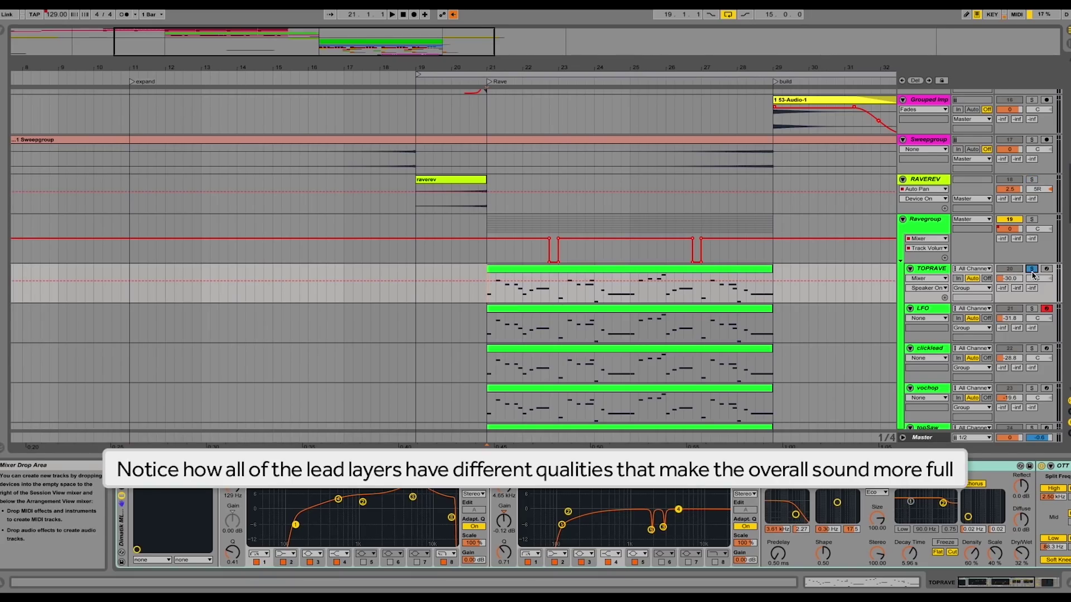
pyautogui.press('space')
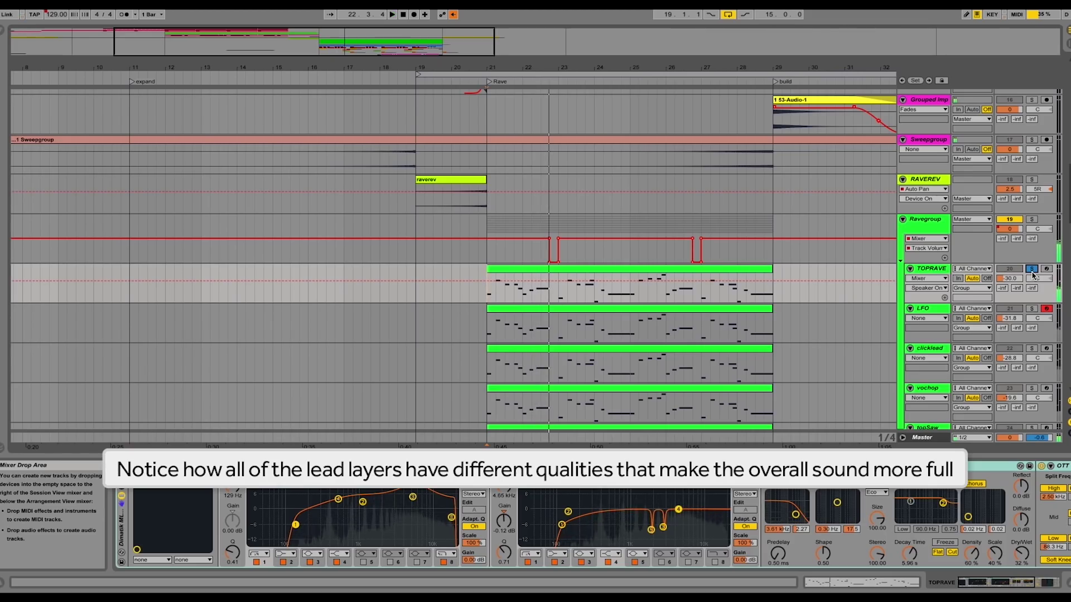
# Move the solo to the LFO layer, then to topSaw, replaying from bar 21
pyautogui.click(1032, 309)
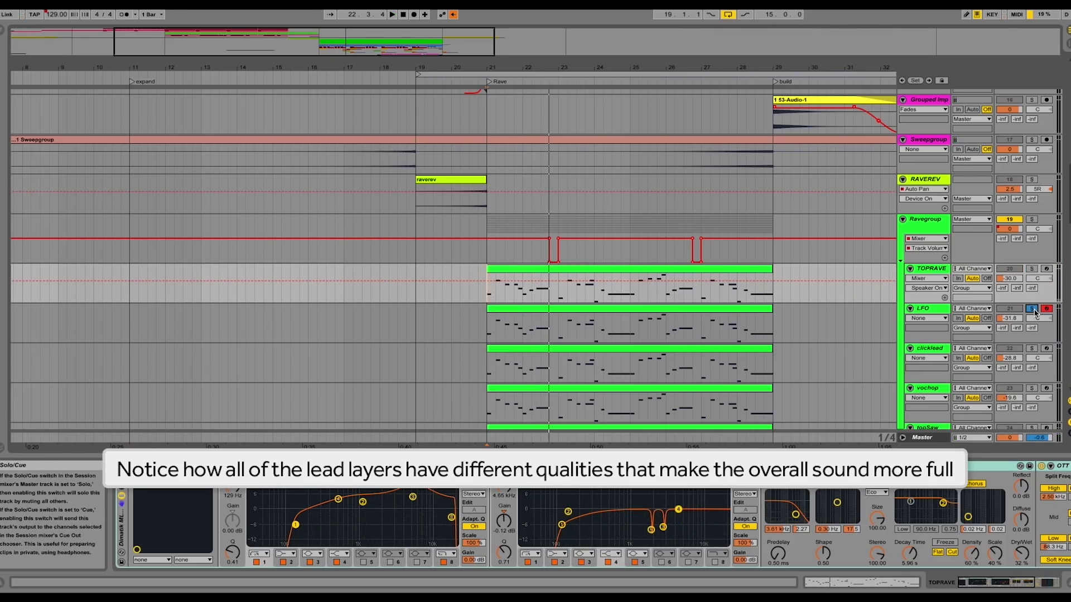
pyautogui.press('space')
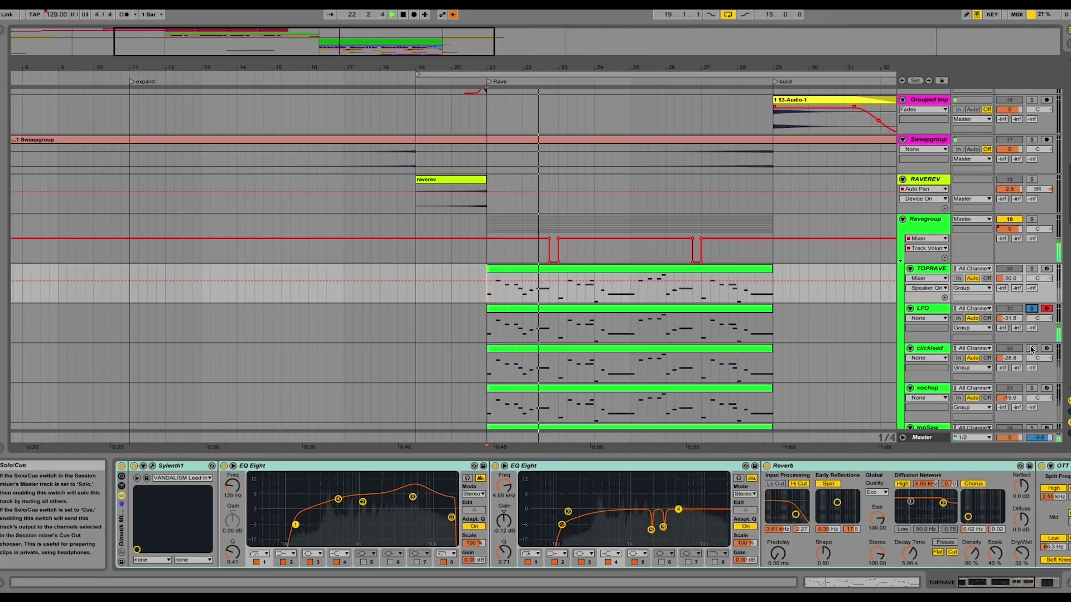
pyautogui.press('space')
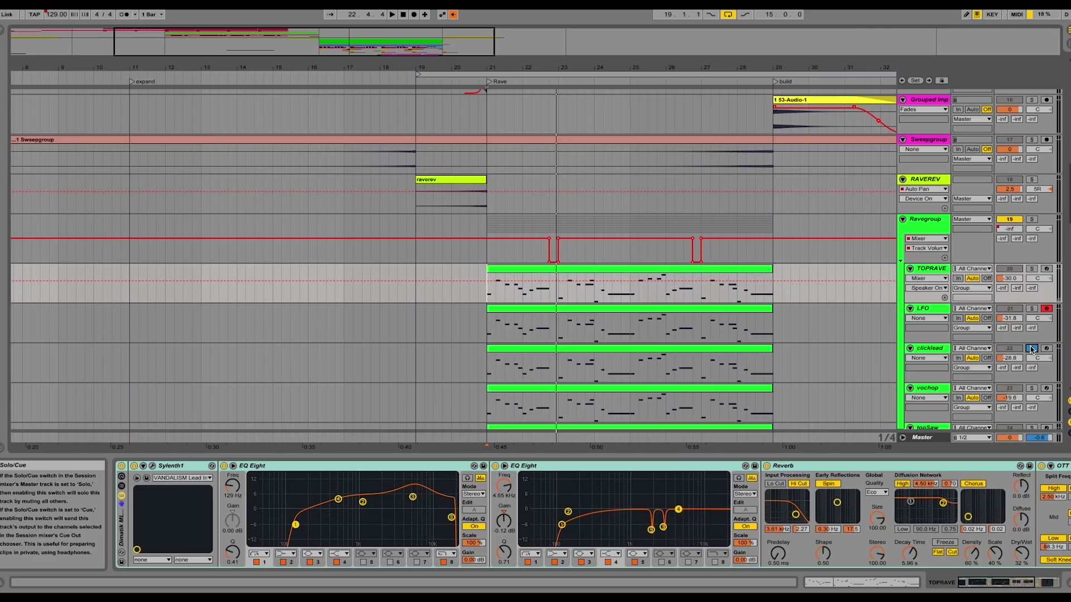
pyautogui.press('space')
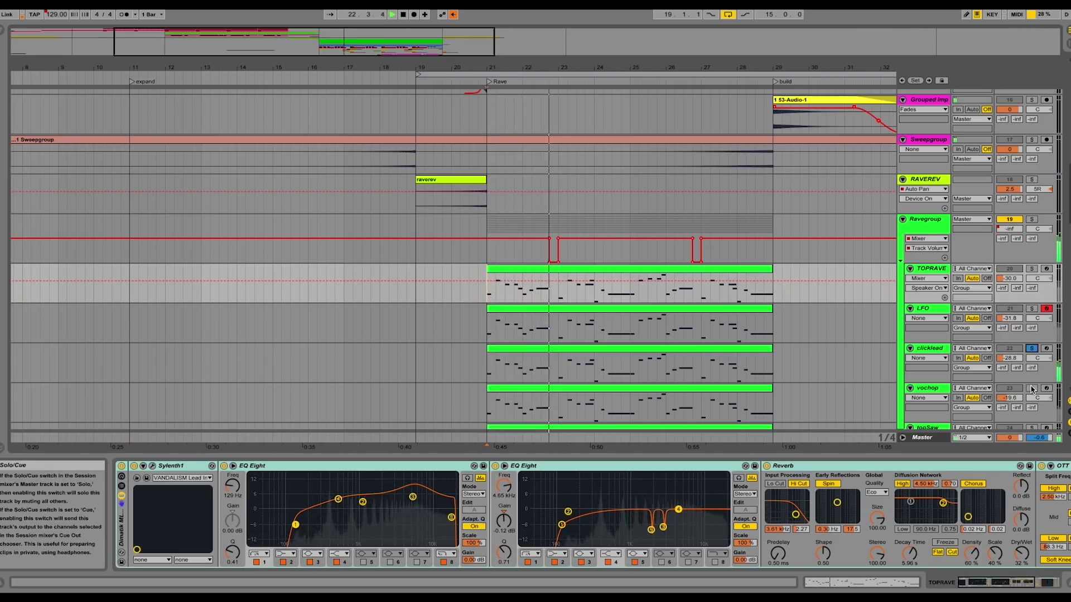
pyautogui.press('space')
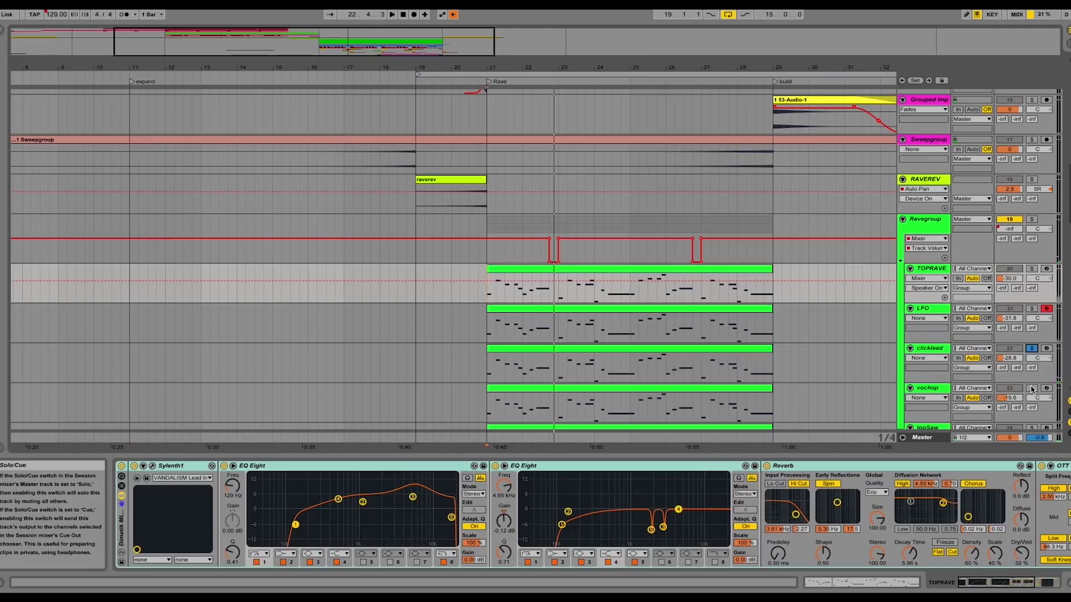
pyautogui.press('space')
pyautogui.scroll(-3, 1033, 384)
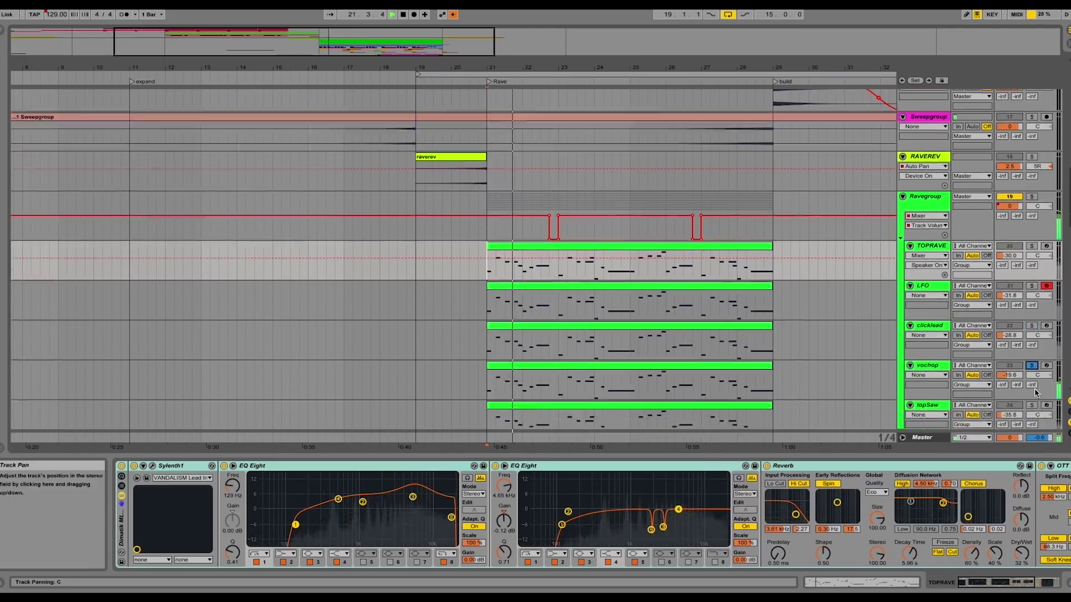
pyautogui.press('space')
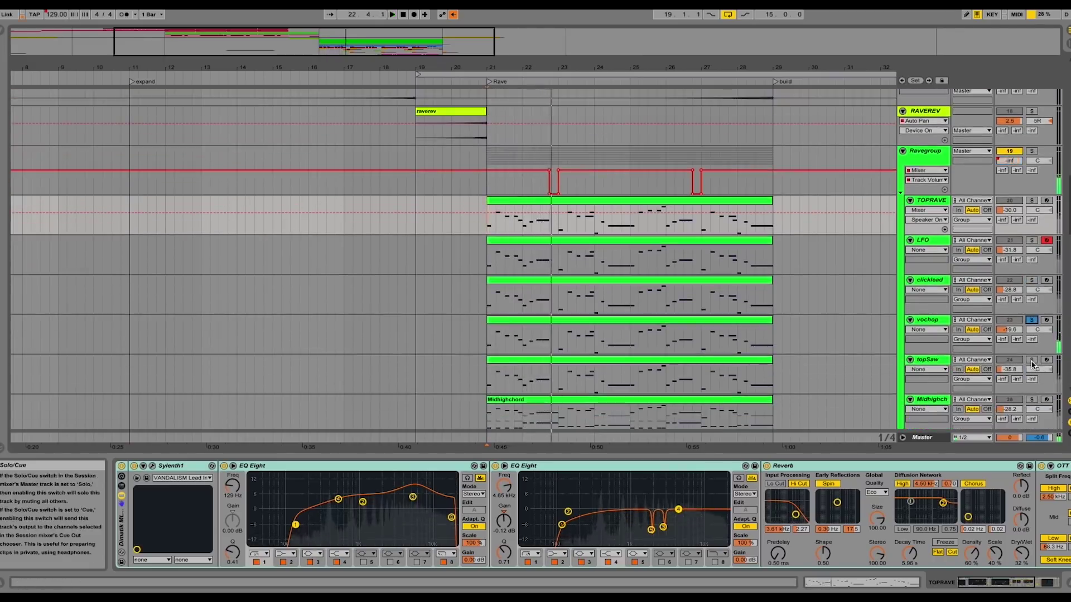
pyautogui.click(1032, 360)
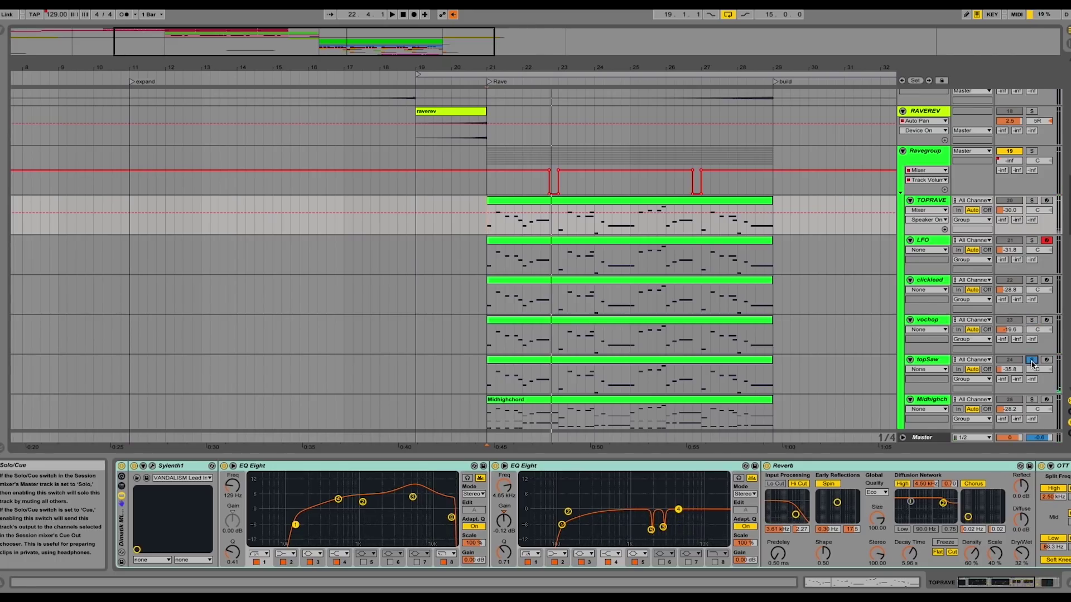
pyautogui.press('space')
# Solo Midhighchord, then fillerchord, playing the section for each
pyautogui.scroll(-5, 873, 339)
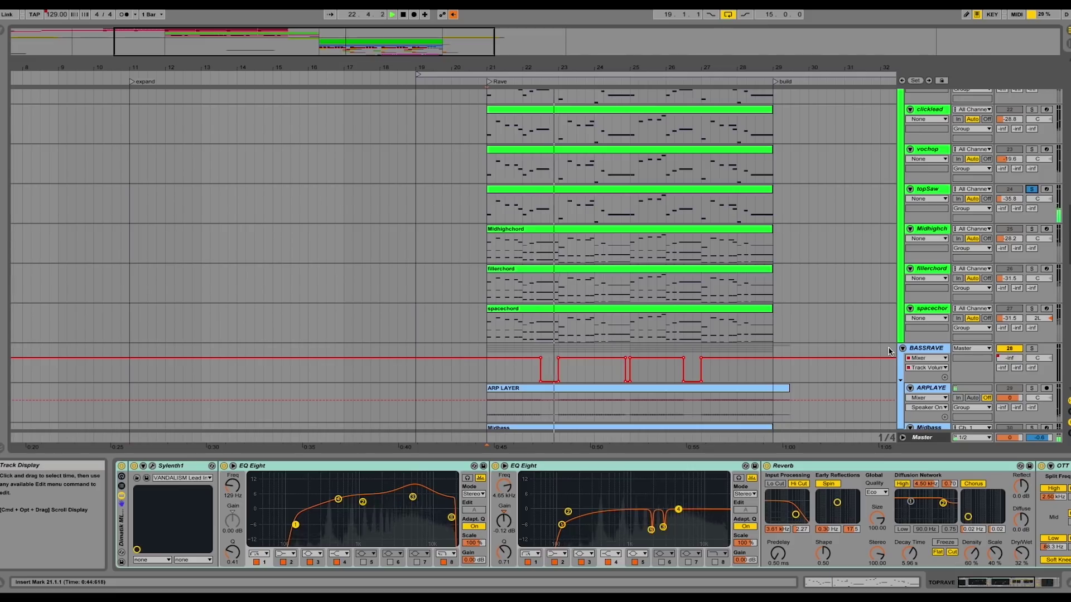
pyautogui.press('space')
pyautogui.click(1031, 230)
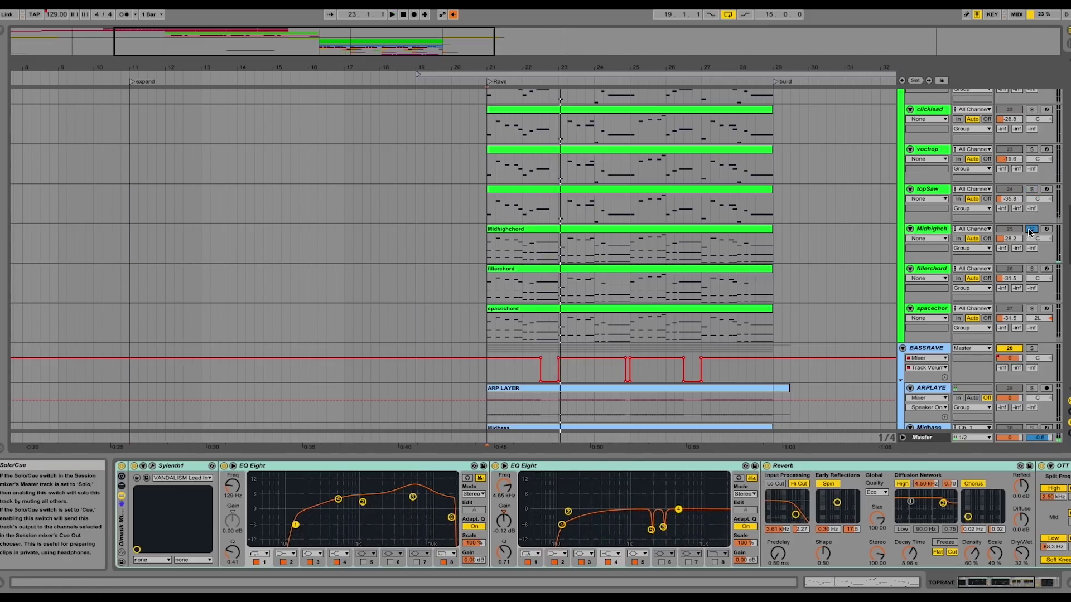
pyautogui.press('space')
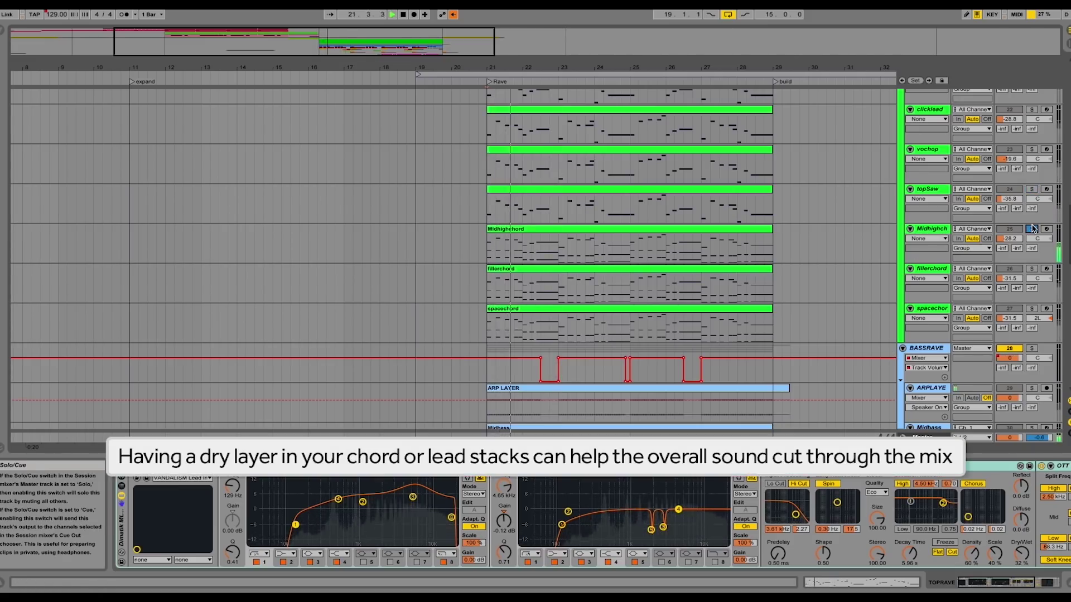
pyautogui.press('space')
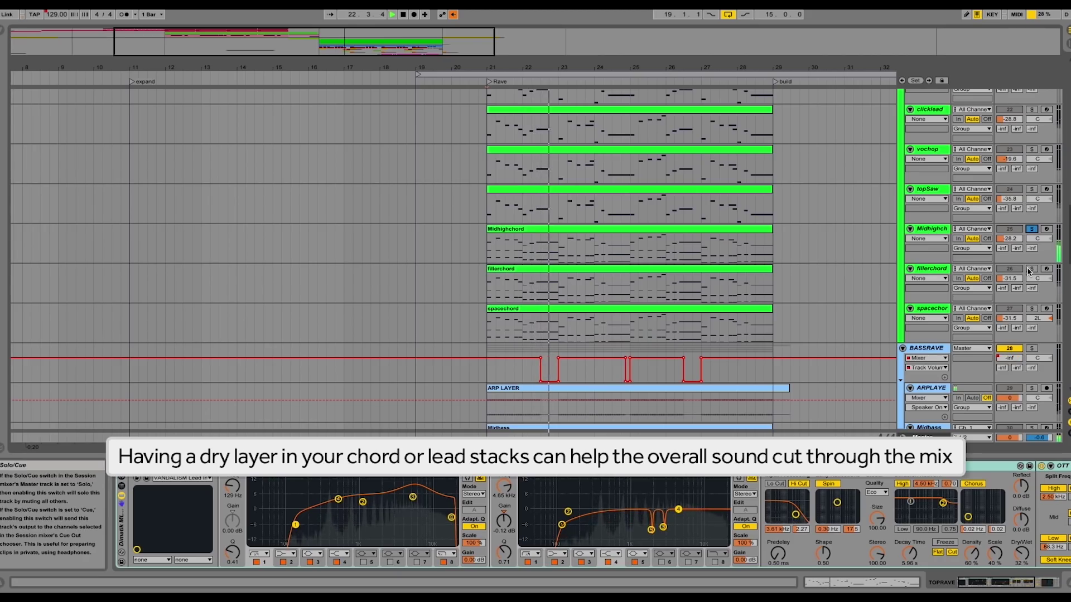
pyautogui.click(1031, 269)
pyautogui.press('space')
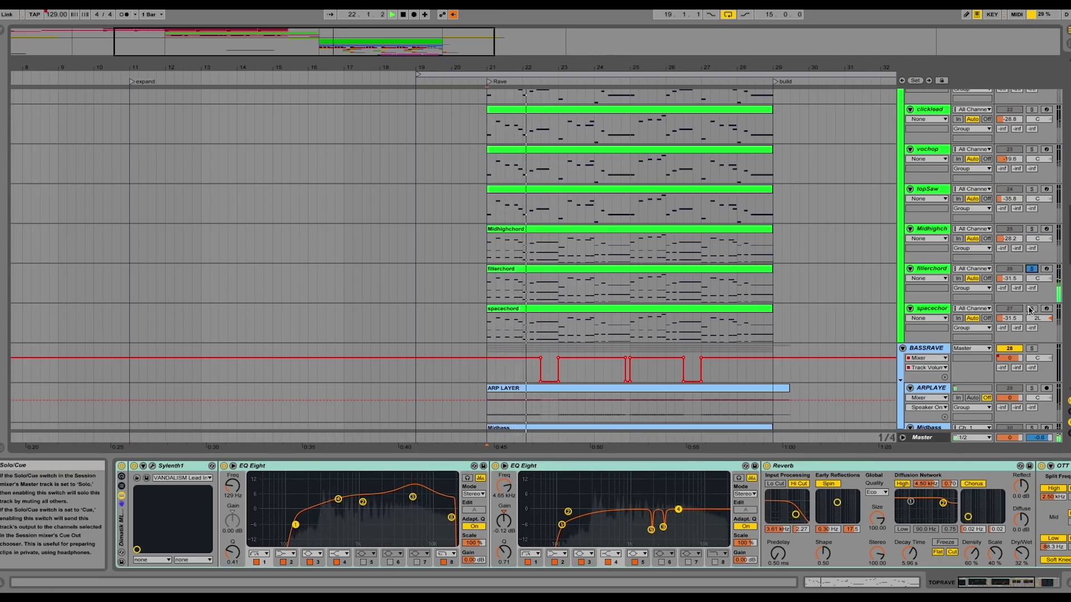
pyautogui.press('space')
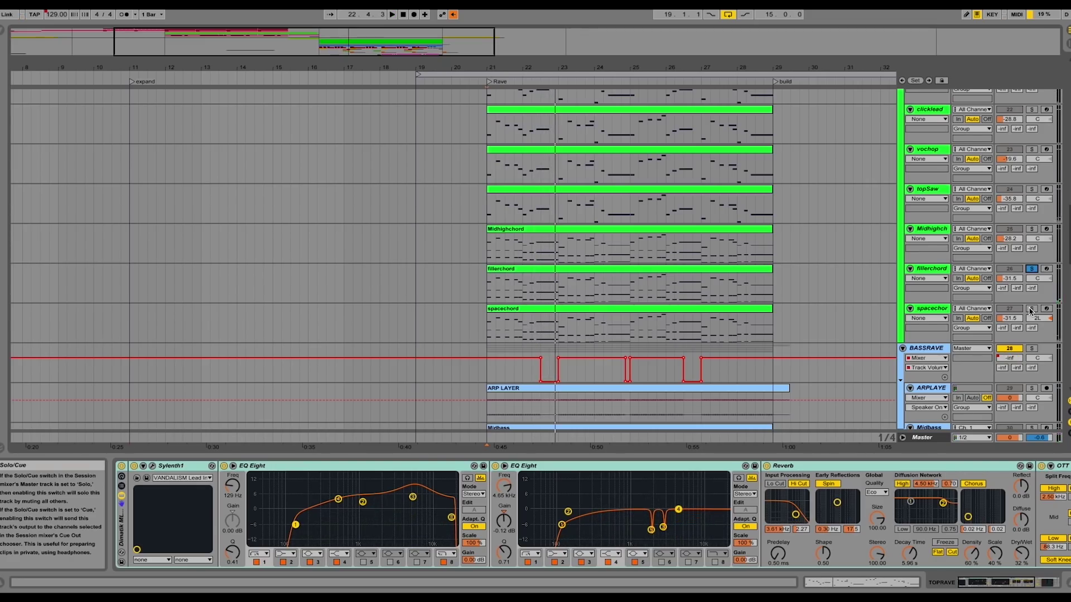
# Solo spacechord and play it, then solo the whole Ravegroup chord group
pyautogui.click(1031, 309)
pyautogui.press('space')
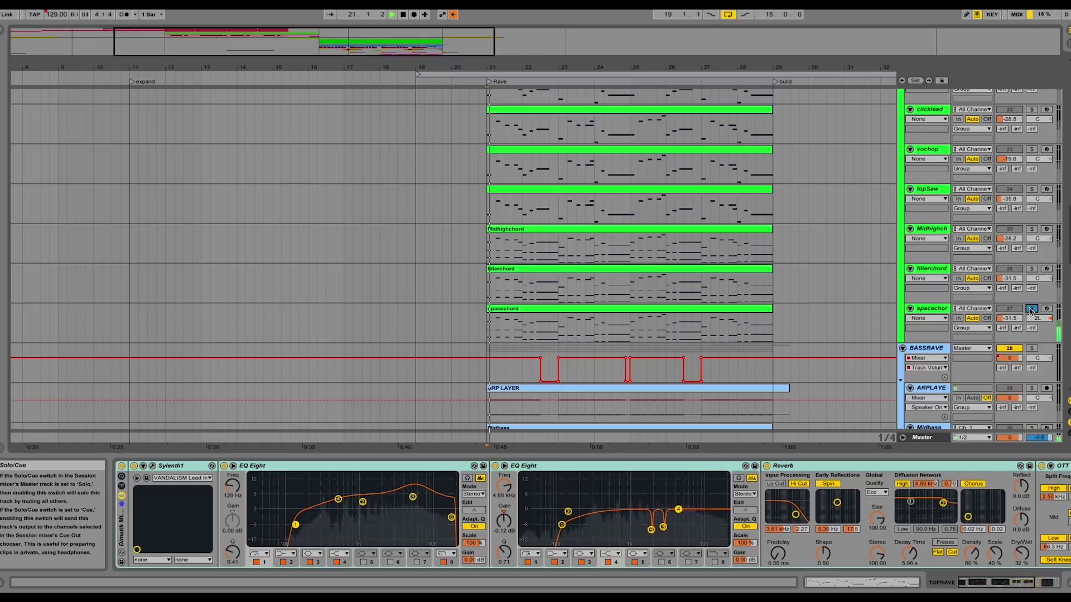
pyautogui.scroll(4, 1032, 240)
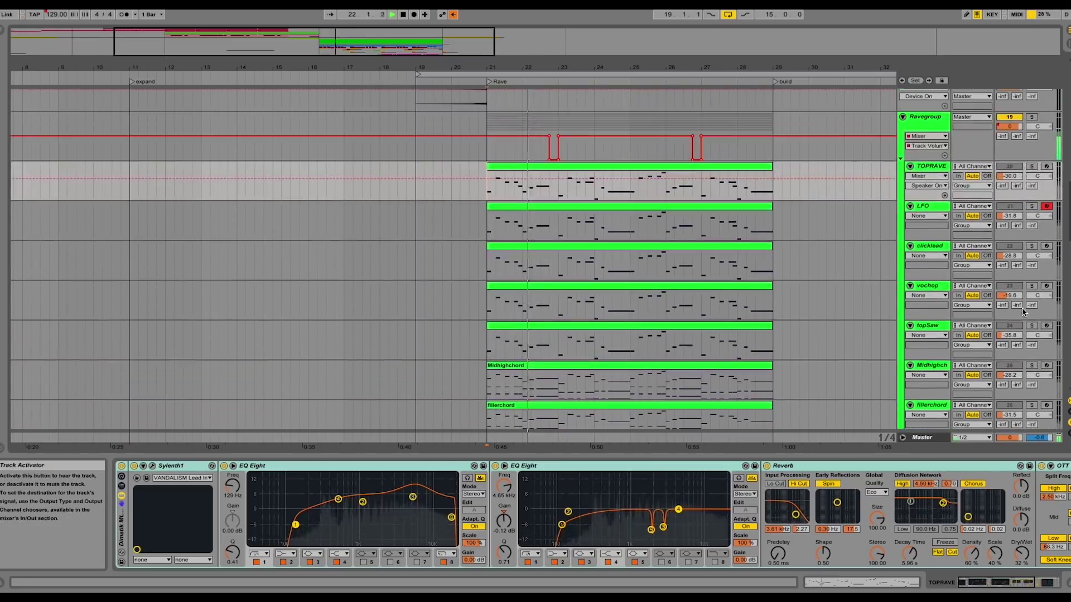
pyautogui.press('space')
pyautogui.scroll(-1, 1039, 165)
pyautogui.click(1031, 105)
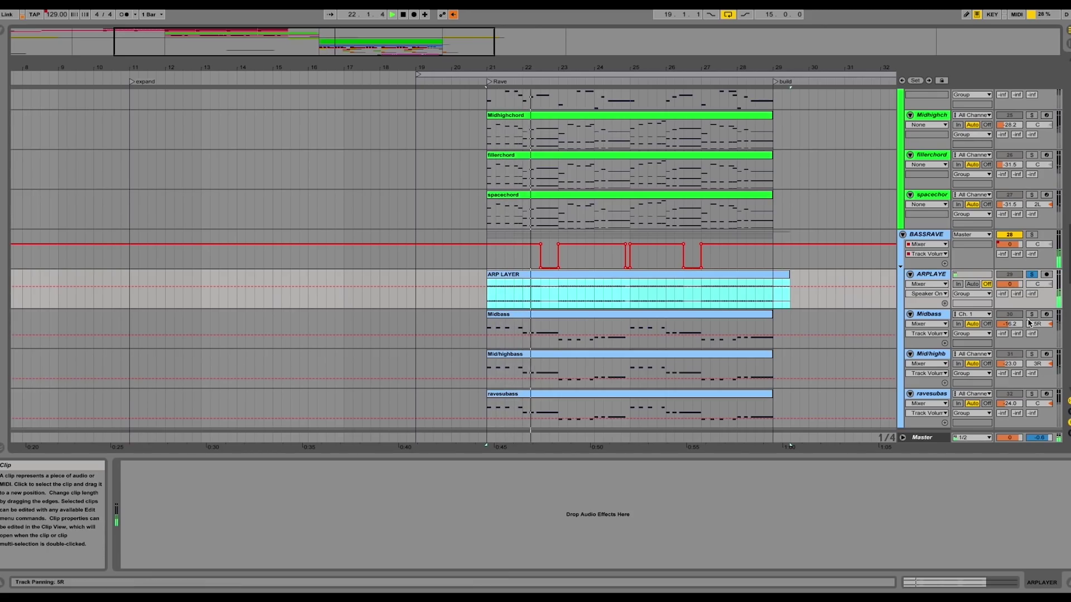
# Solo Midbass, then Mid/highbass, playing from bar 21 for each
pyautogui.click(1030, 315)
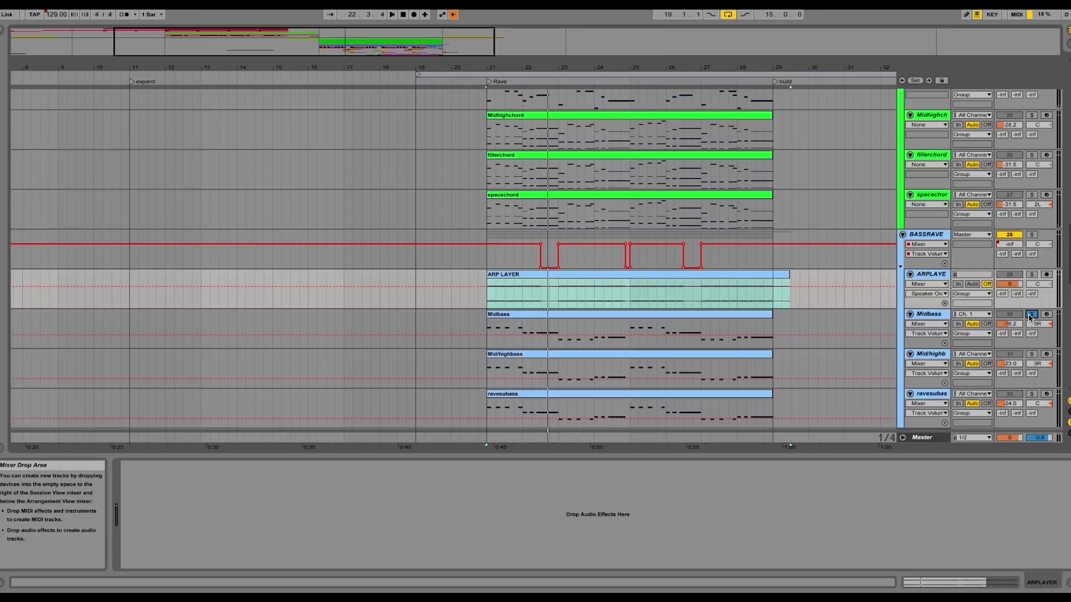
pyautogui.scroll(1, 1030, 317)
pyautogui.press('space')
pyautogui.scroll(7, 1029, 338)
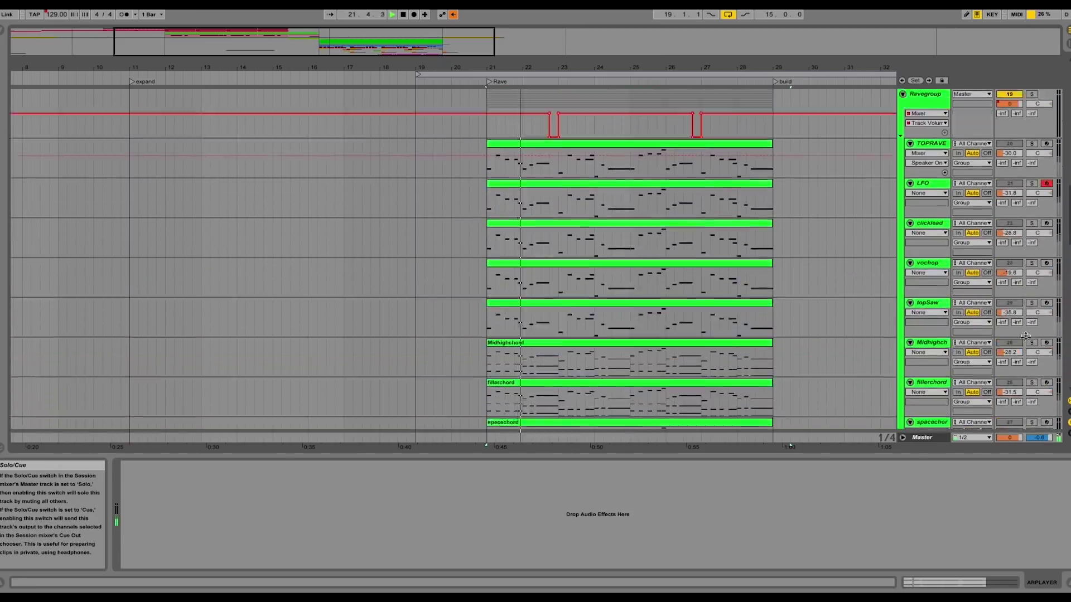
pyautogui.scroll(-7, 1029, 338)
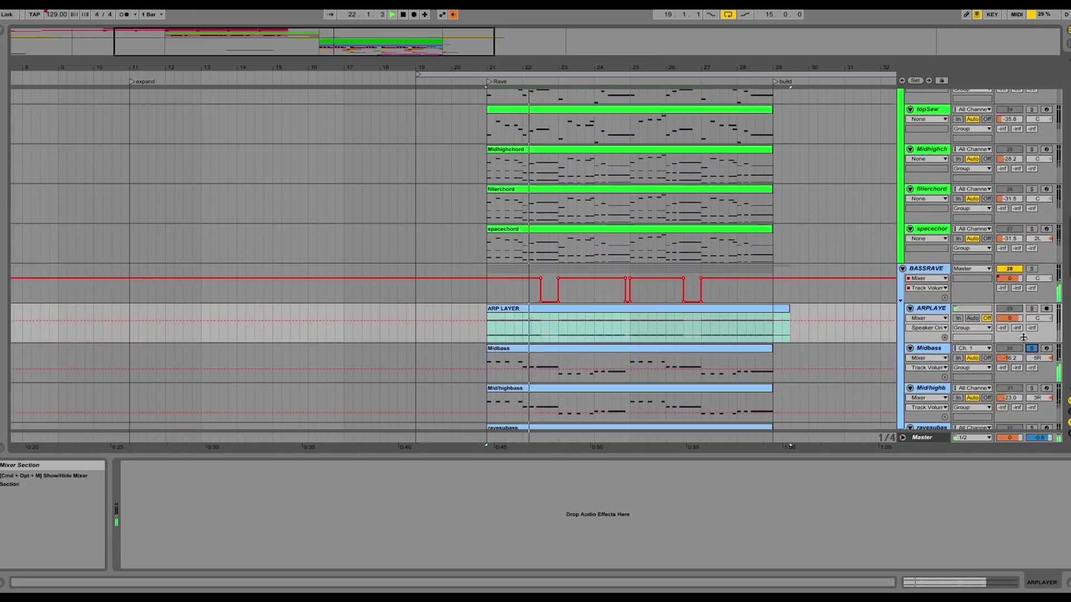
pyautogui.click(1031, 389)
pyautogui.press('space')
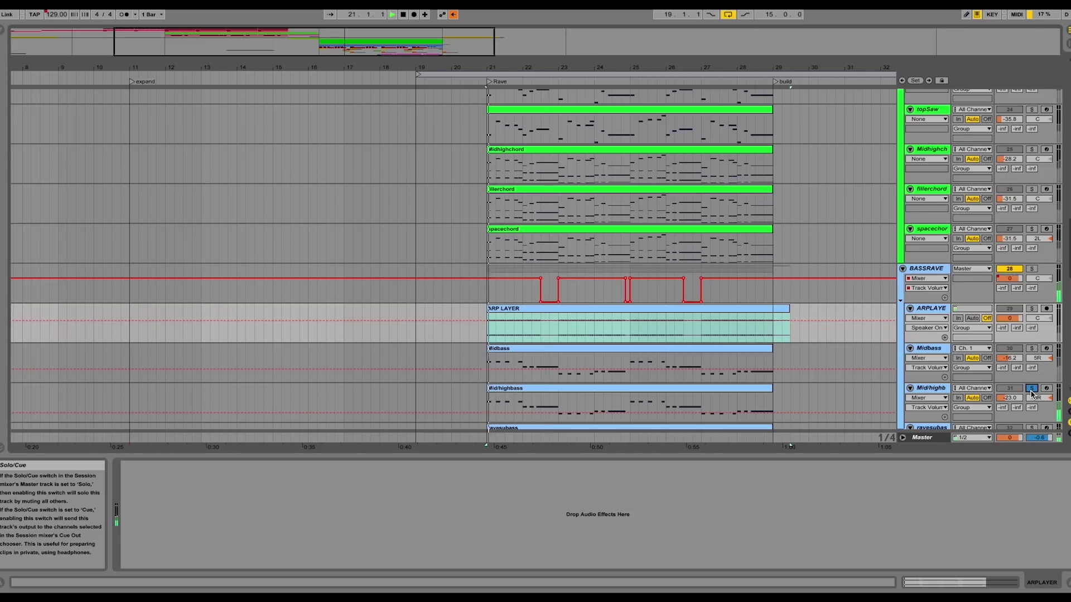
pyautogui.scroll(-6, 982, 398)
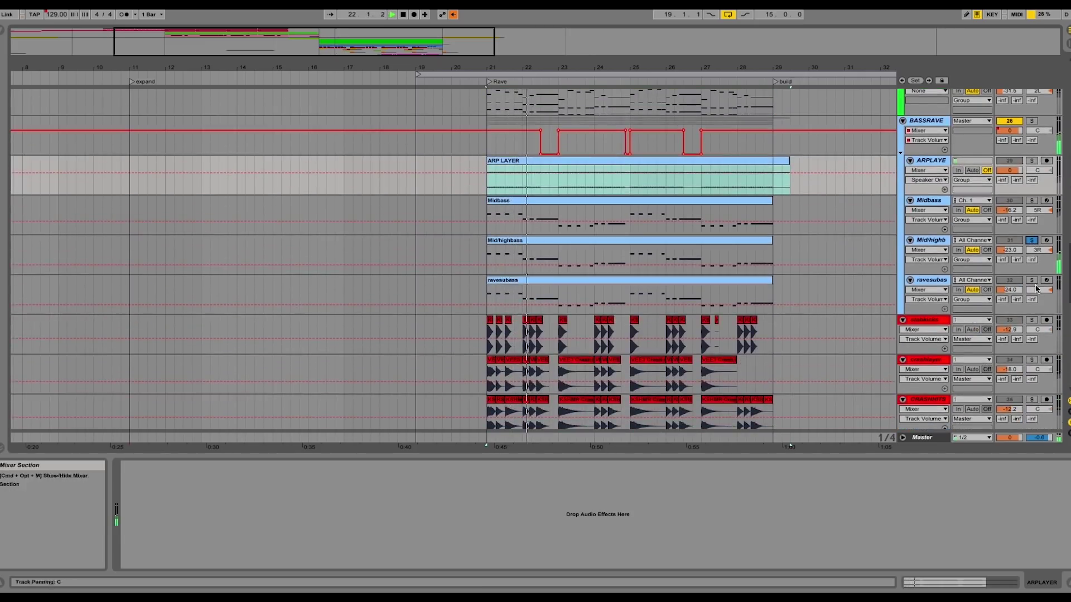
pyautogui.press('space')
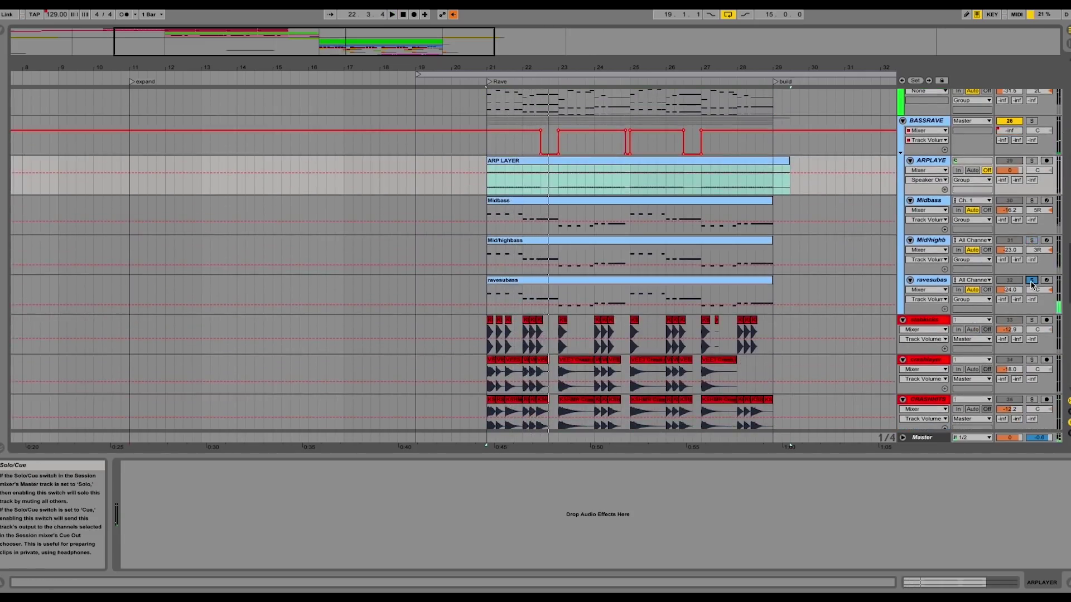
# Unsolo ravesubass and solo the whole BASSRAVE bass group
pyautogui.press('space')
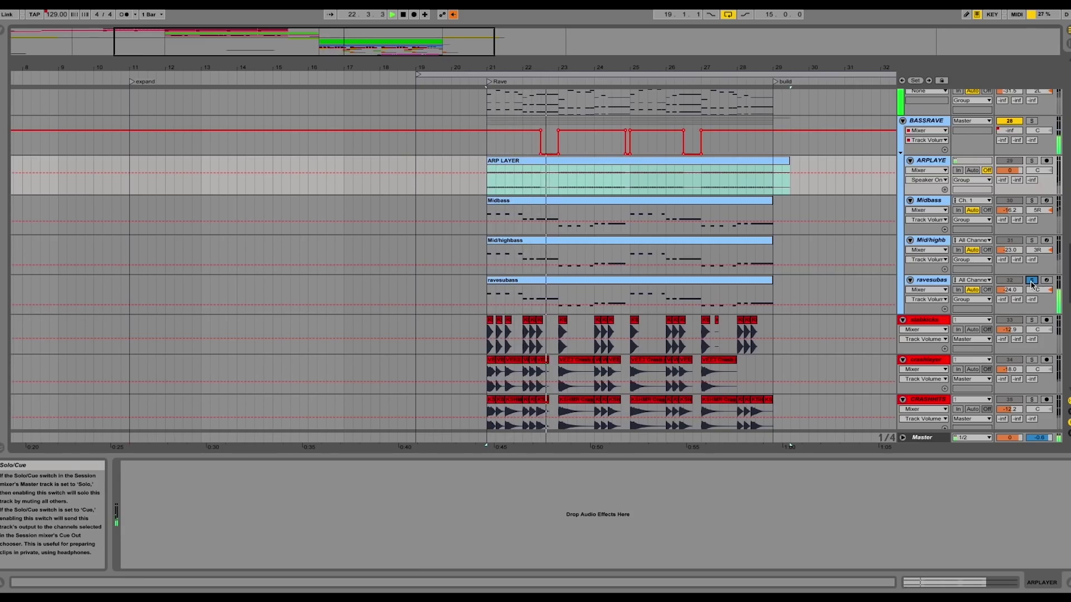
pyautogui.click(1031, 282)
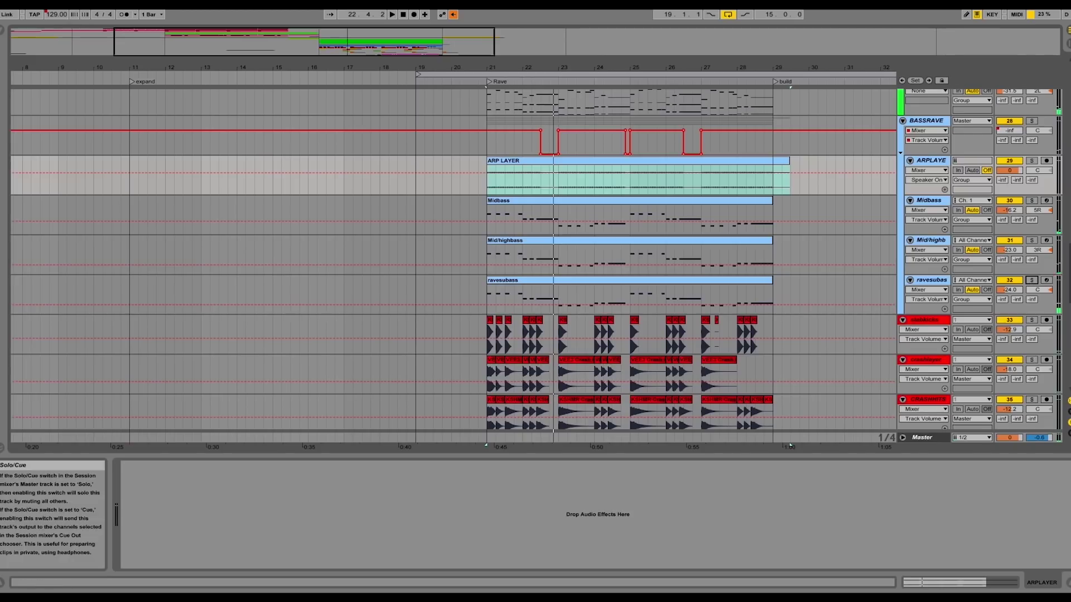
pyautogui.press('space')
pyautogui.click(1032, 121)
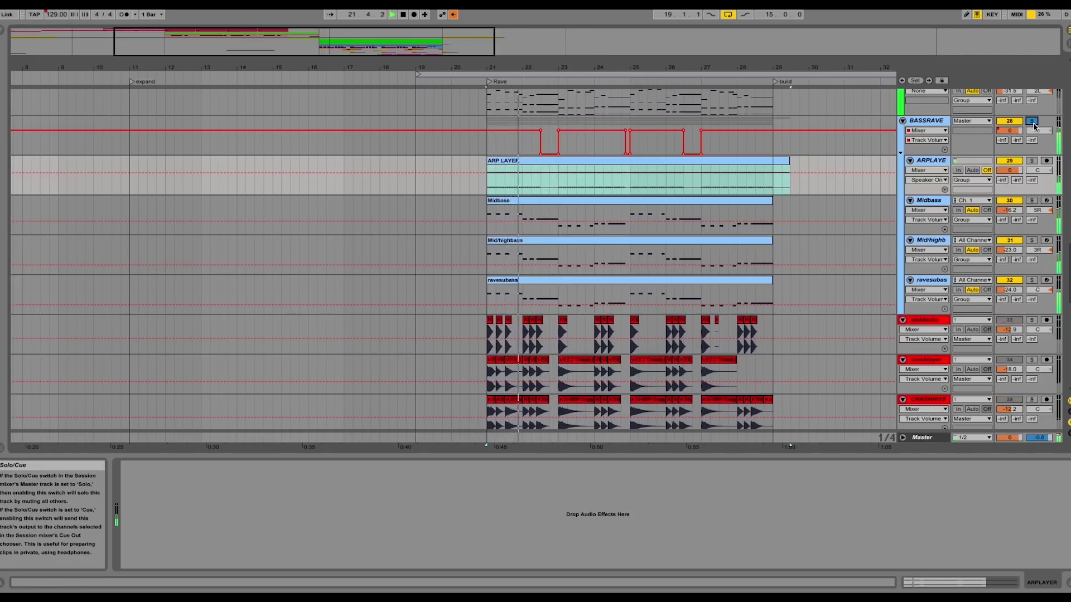
pyautogui.scroll(-5, 1035, 126)
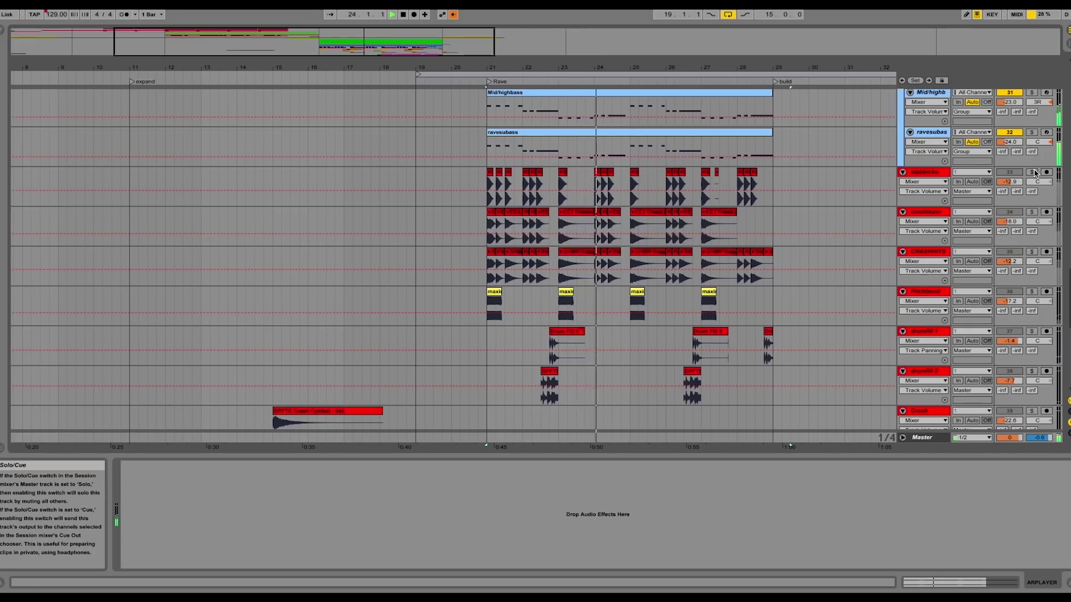
# Replay the breakdown from bar 21 repeatedly to hear each soloed percussion track
pyautogui.press('space')
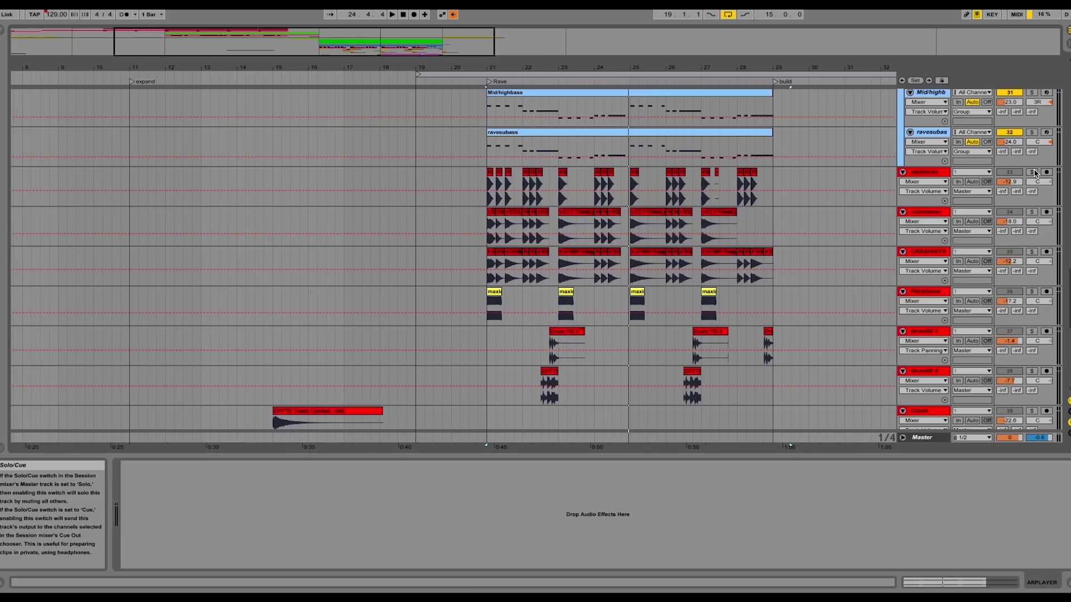
pyautogui.press('space')
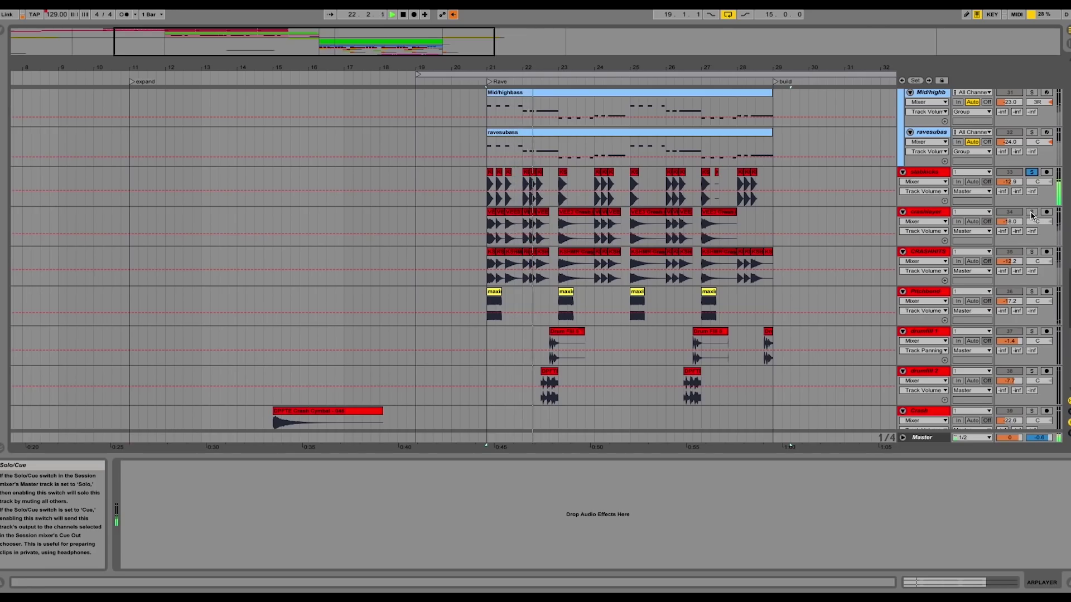
pyautogui.press('space')
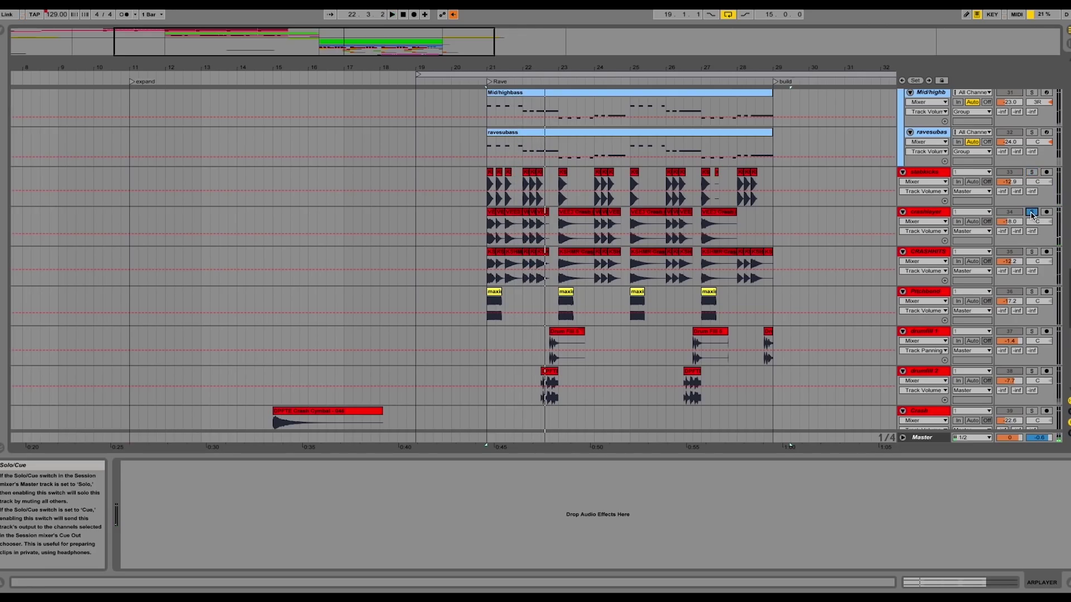
pyautogui.press('space')
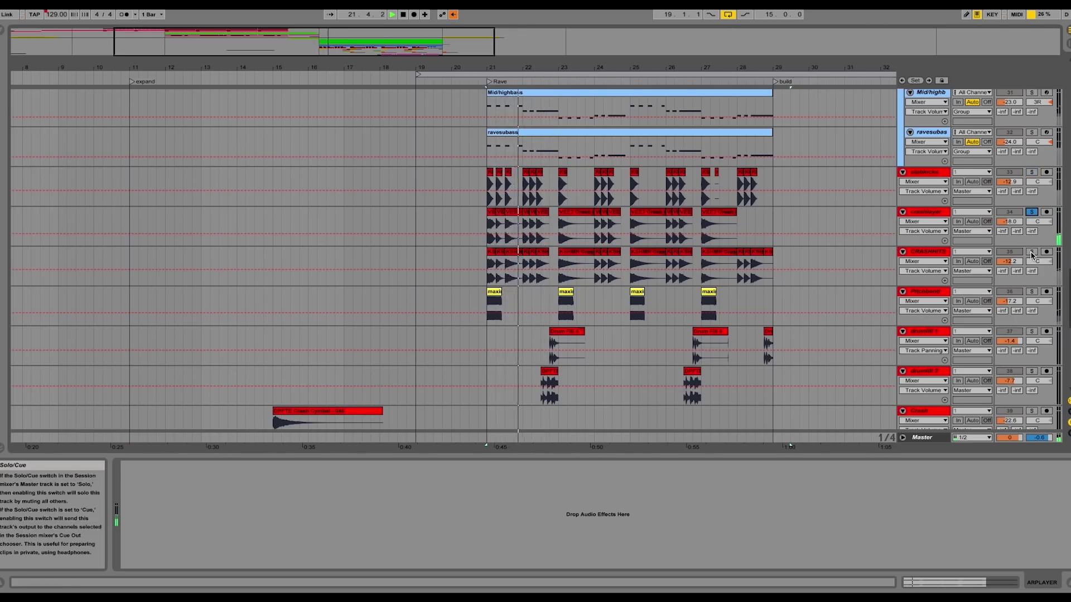
pyautogui.press('space')
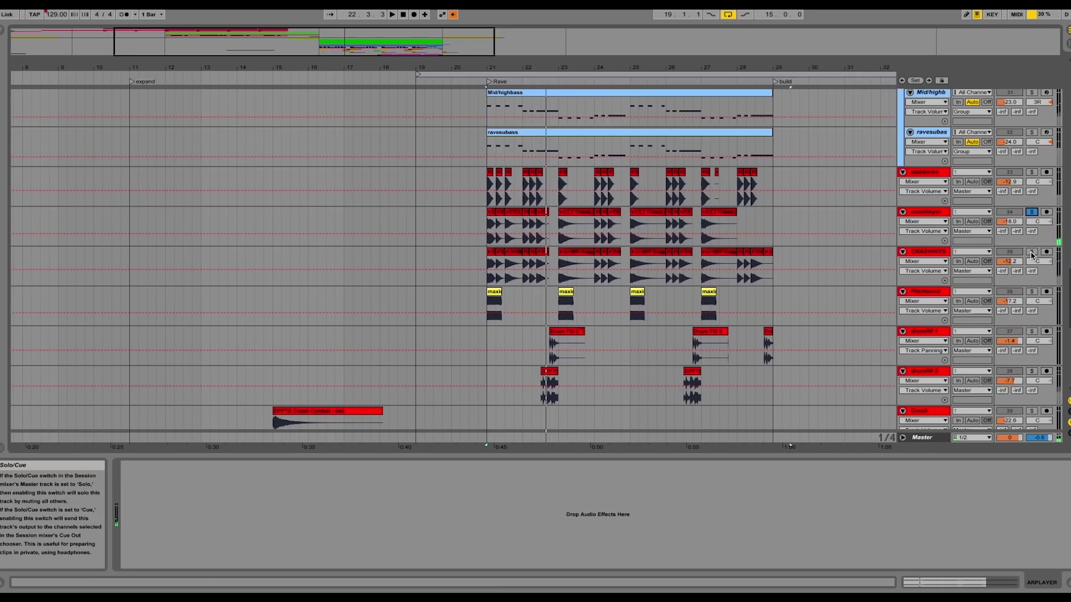
pyautogui.press('space')
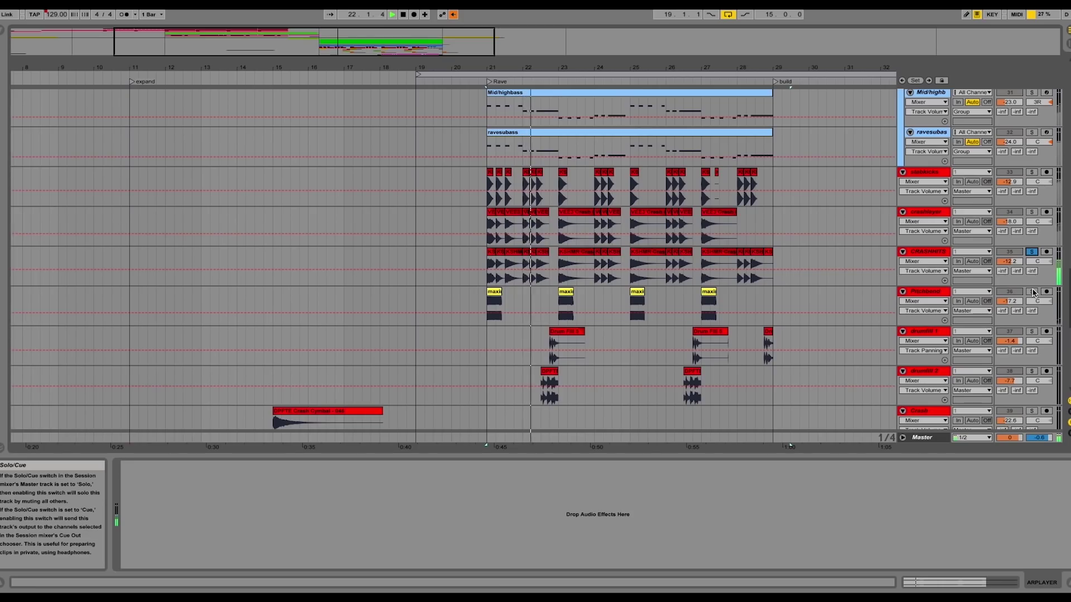
pyautogui.press('space')
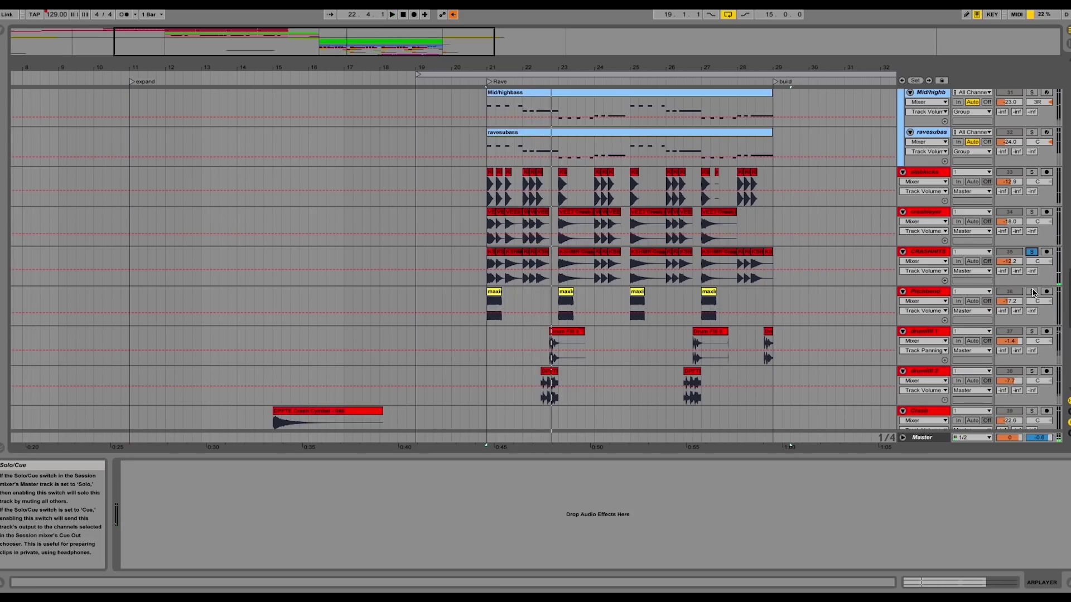
pyautogui.press('space')
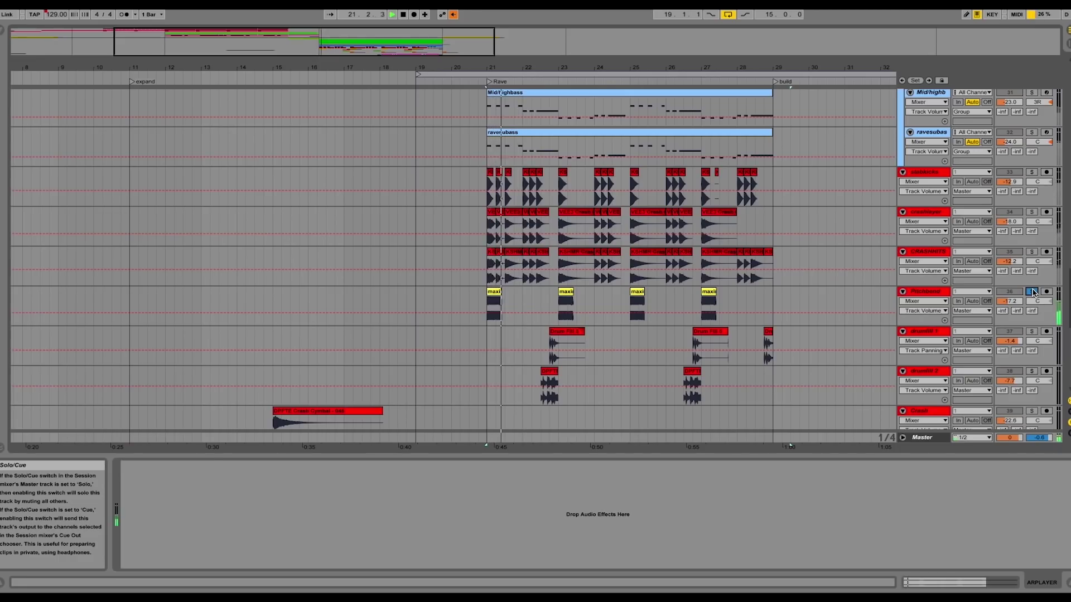
# Solo drumfill 1 and play it, then play from the cymbal's first VEE3 clip
pyautogui.click(1033, 287)
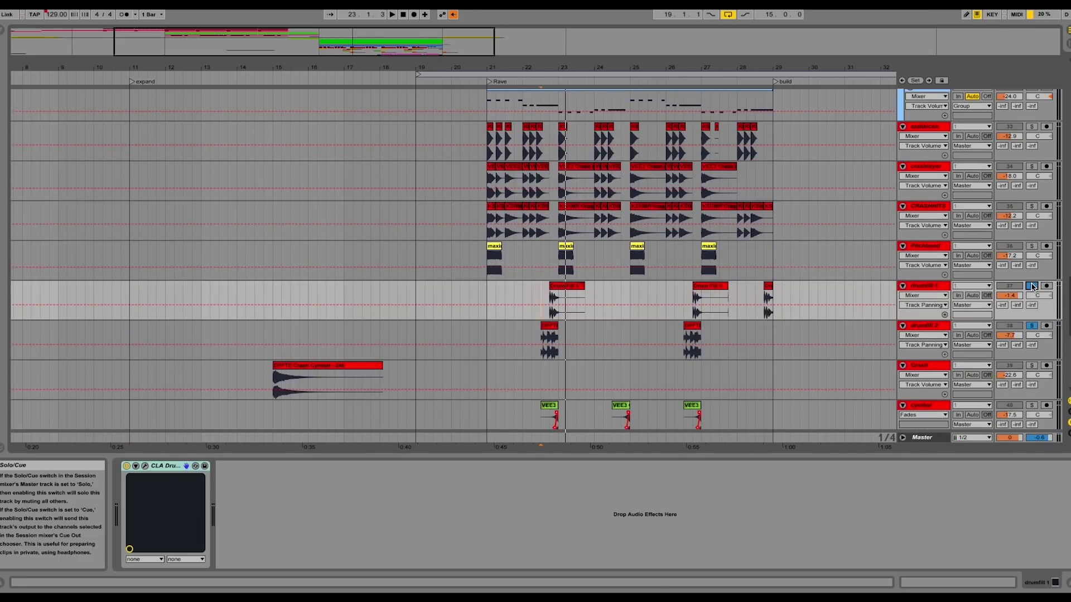
pyautogui.press('space')
pyautogui.scroll(-3, 734, 321)
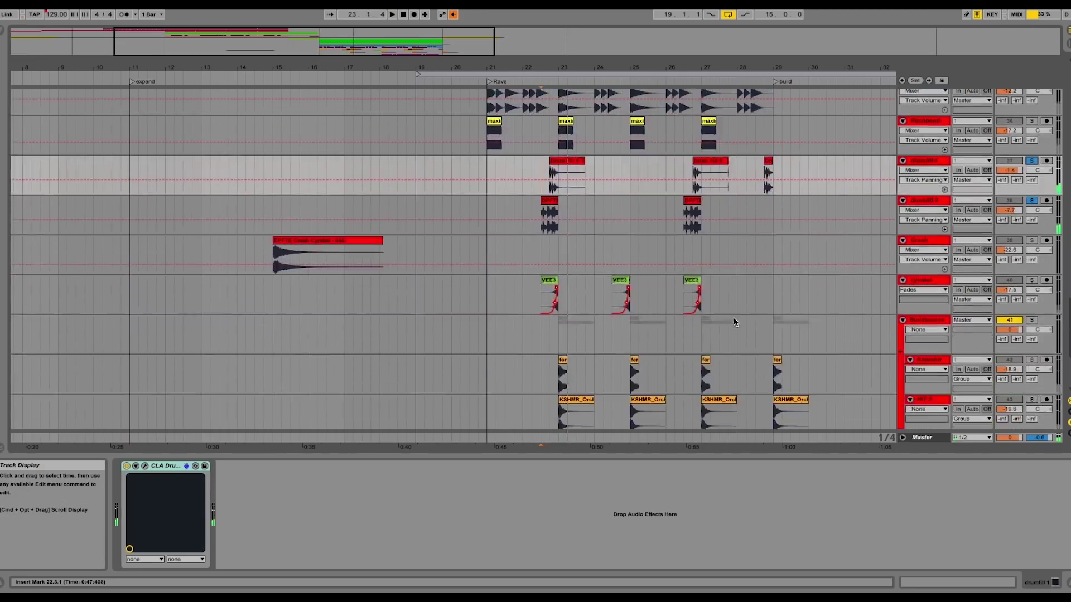
pyautogui.click(549, 282)
pyautogui.press('space')
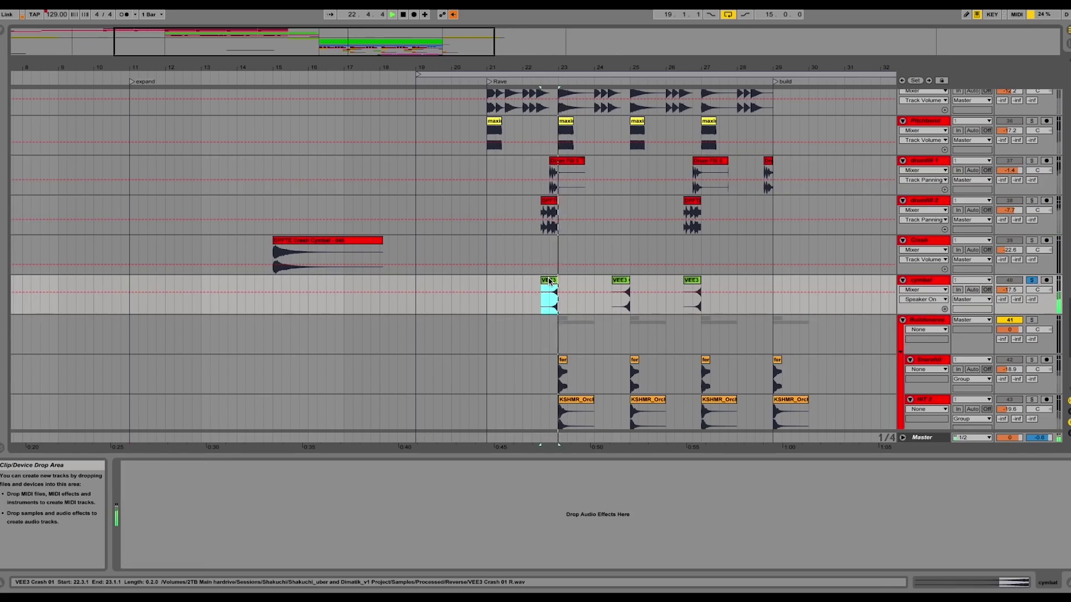
# Solo Snareroll, then NT2, and play the stabkicks track from bar 21
pyautogui.scroll(-1, 1031, 338)
pyautogui.click(1031, 338)
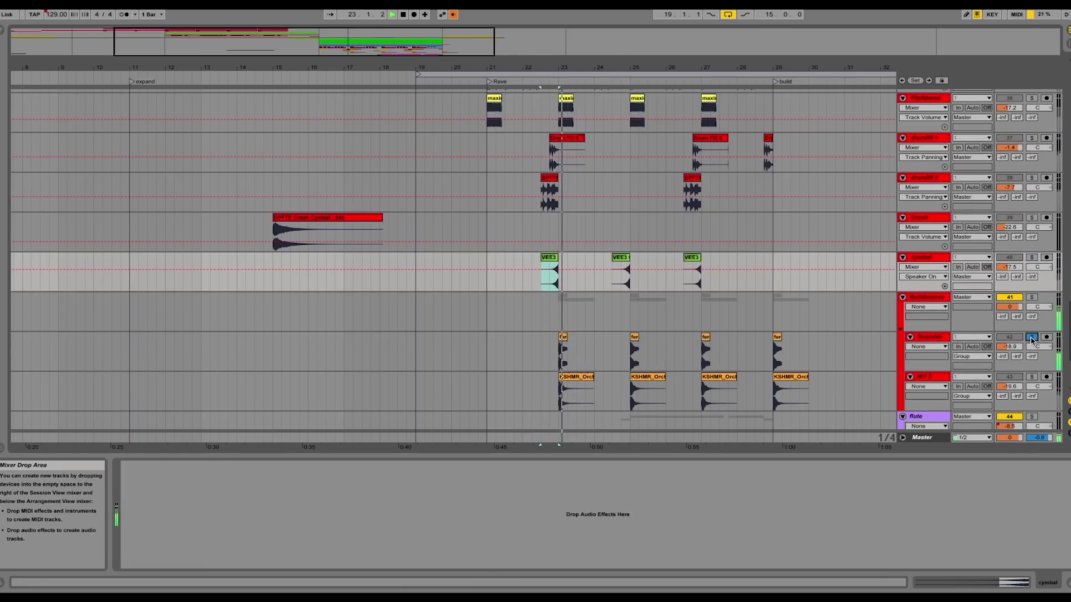
pyautogui.click(552, 365)
pyautogui.click(1028, 379)
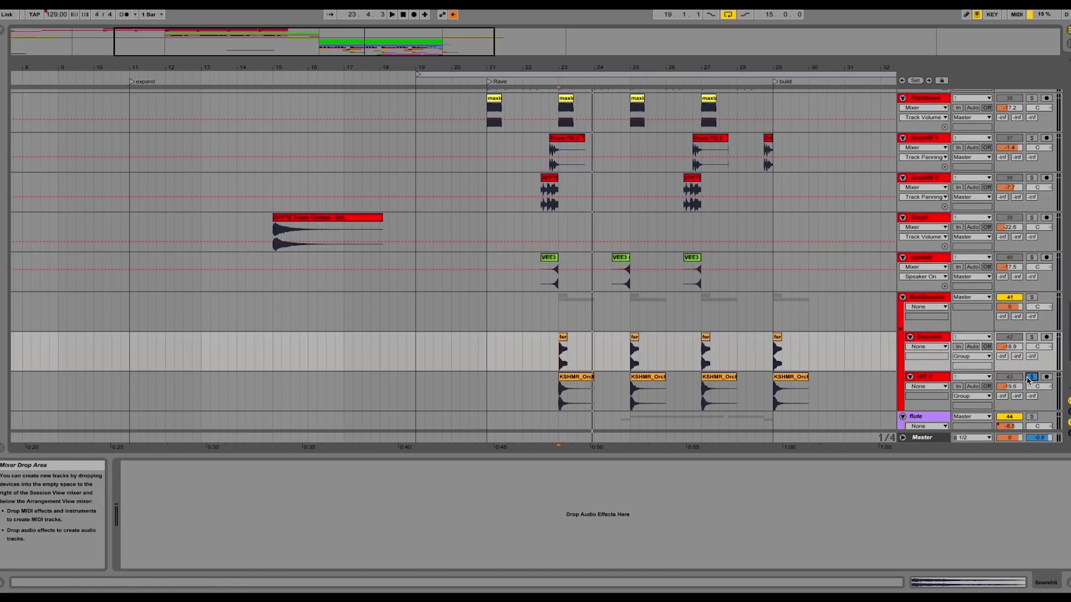
pyautogui.scroll(5, 487, 279)
pyautogui.click(487, 294)
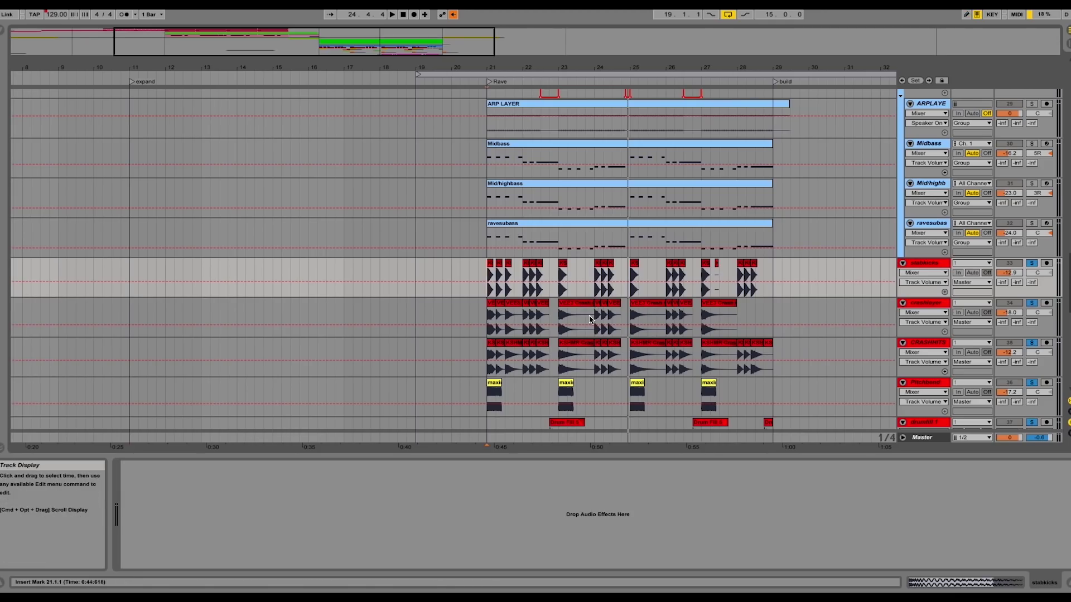
# Select the Ravegroup, bypass its Glue Compressor rack, then turn it back on
pyautogui.scroll(-5, 591, 319)
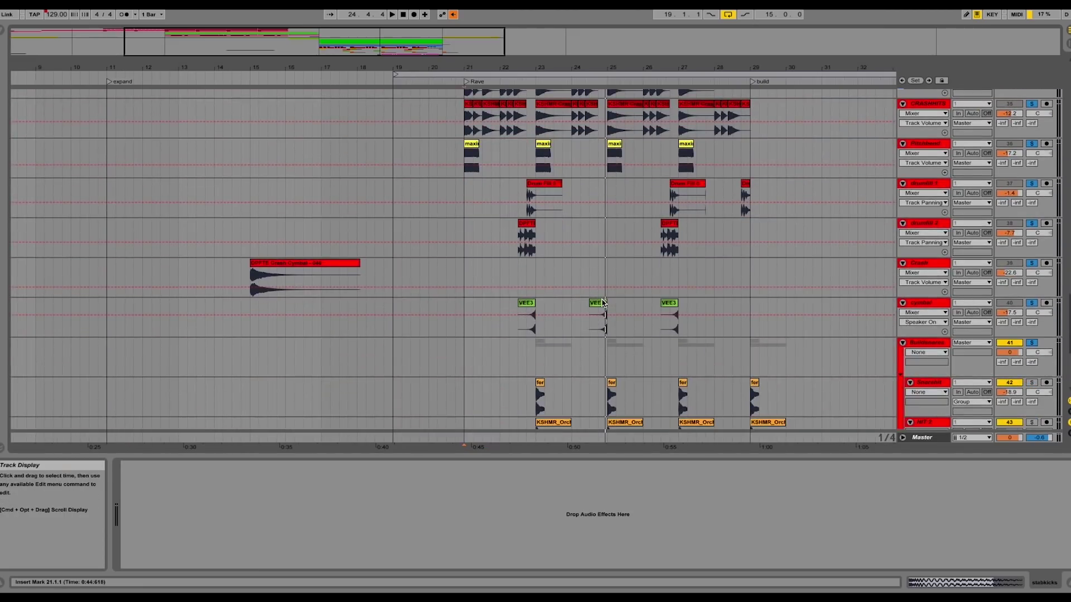
pyautogui.scroll(-5, 584, 282)
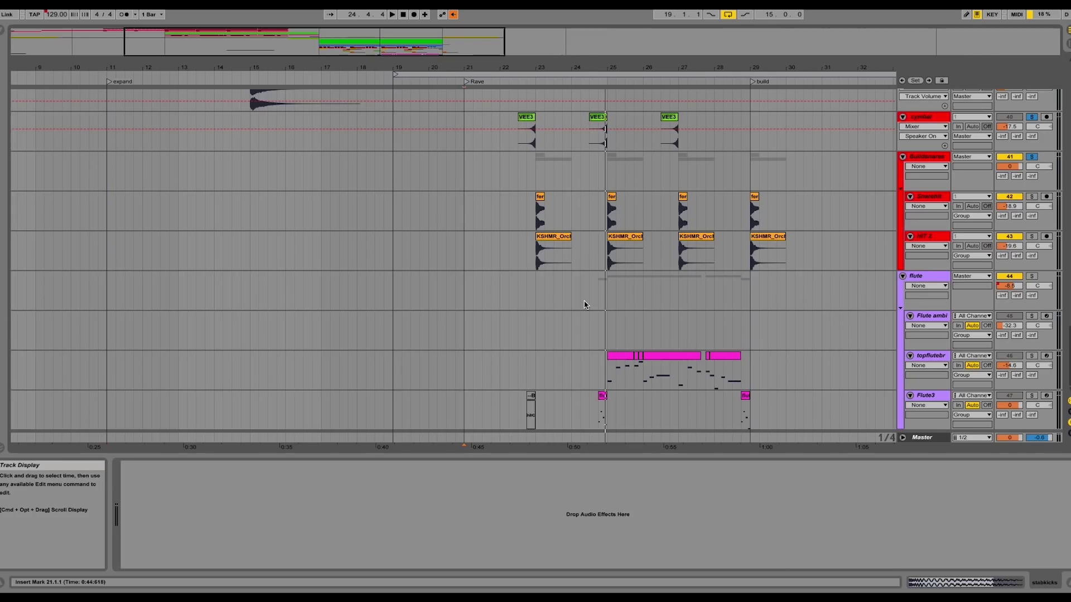
pyautogui.click(585, 305)
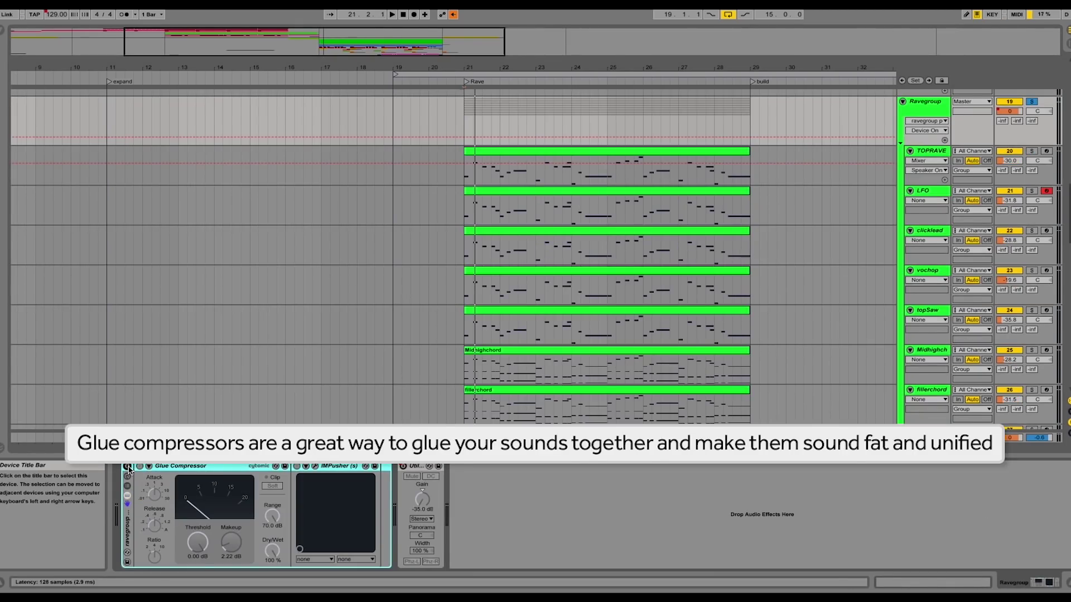
pyautogui.click(128, 466)
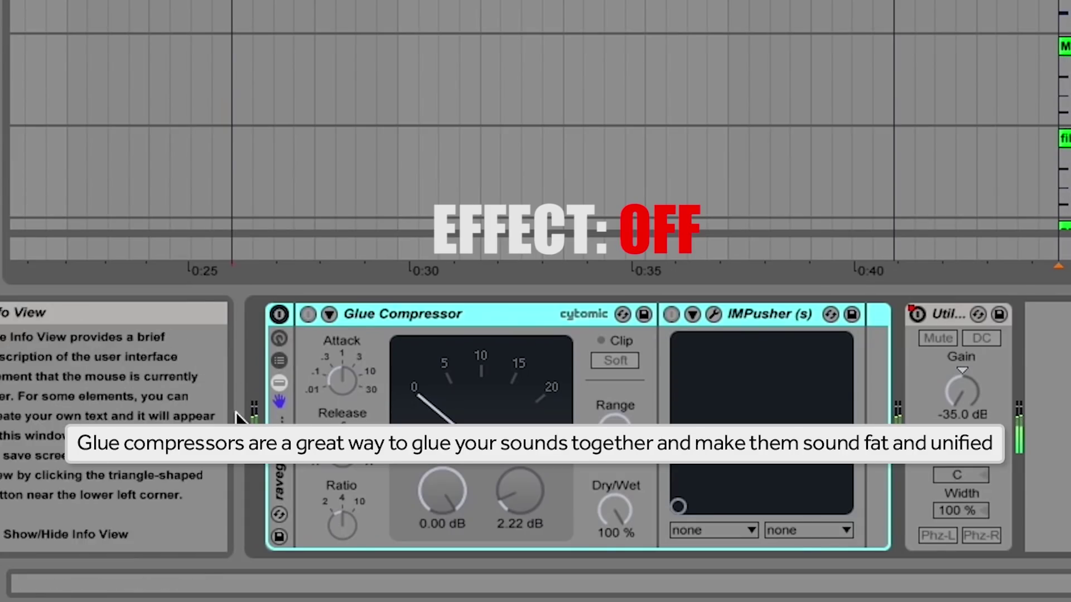
pyautogui.click(279, 315)
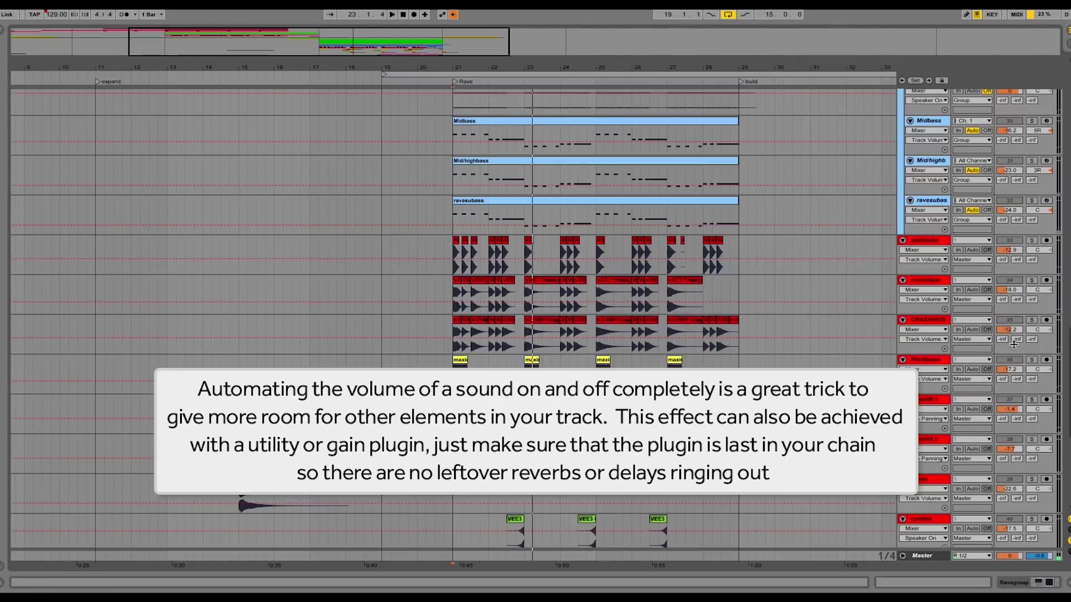
# Solo the BASSRAVE group, play from bar 21 to hear its three automation dropouts, then unsolo it
pyautogui.scroll(5, 613, 280)
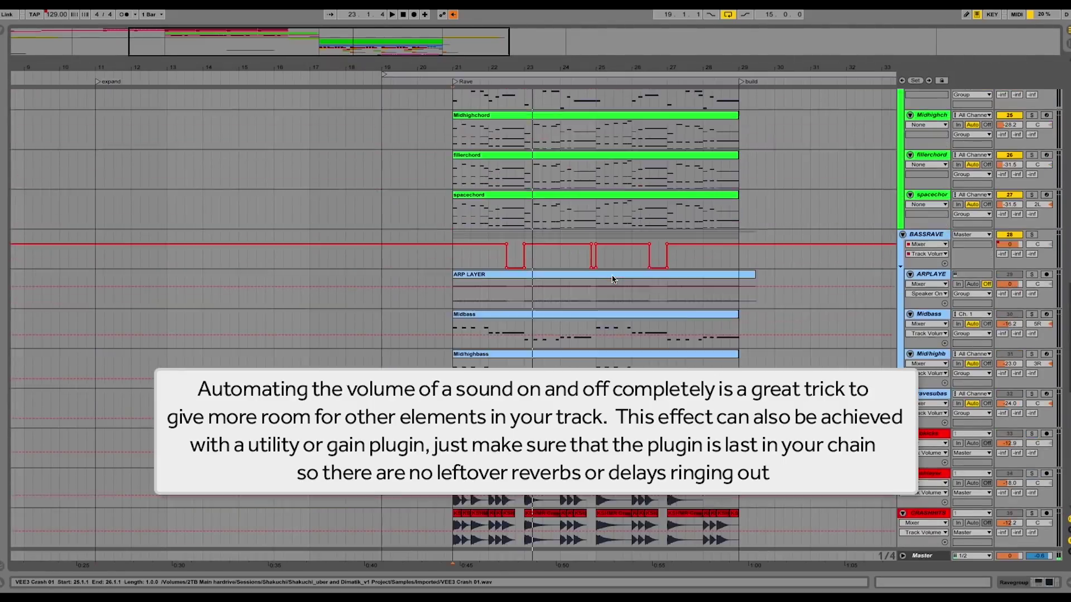
pyautogui.press('space')
pyautogui.scroll(2, 630, 274)
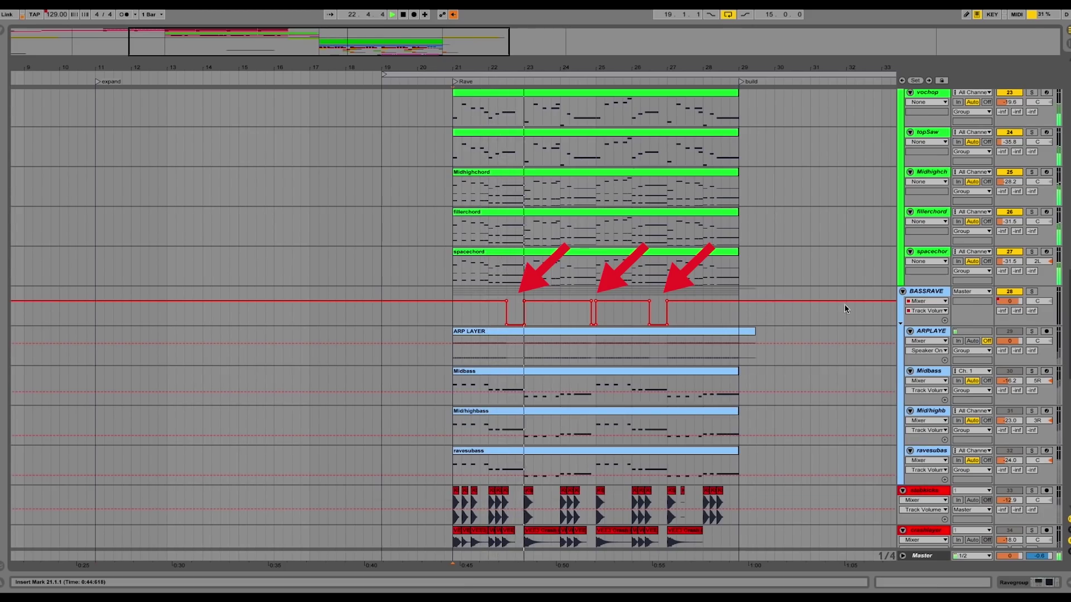
pyautogui.click(1031, 291)
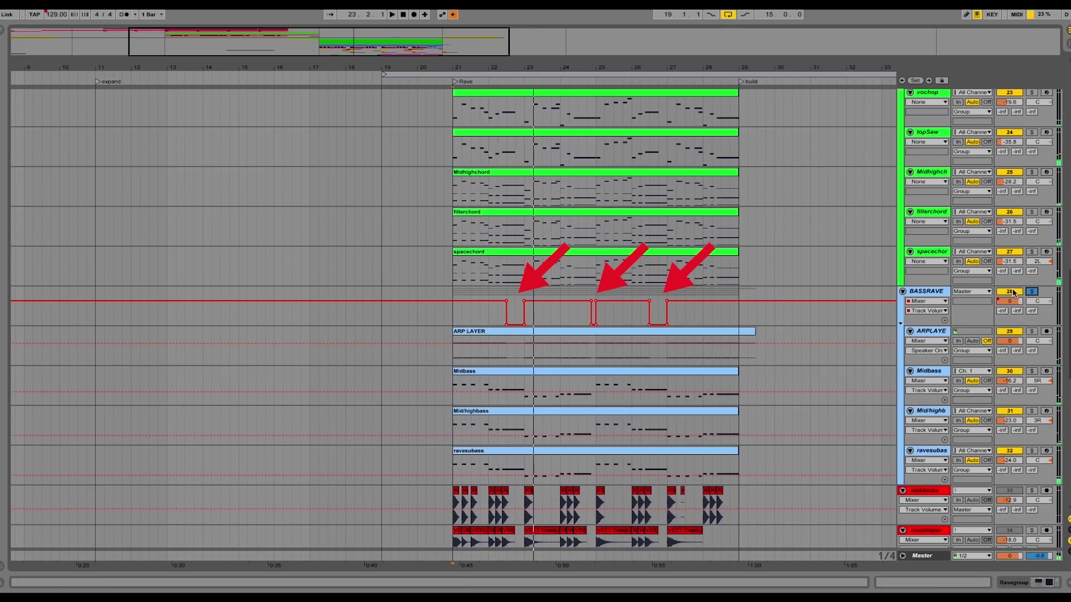
pyautogui.press('space')
pyautogui.press('space')
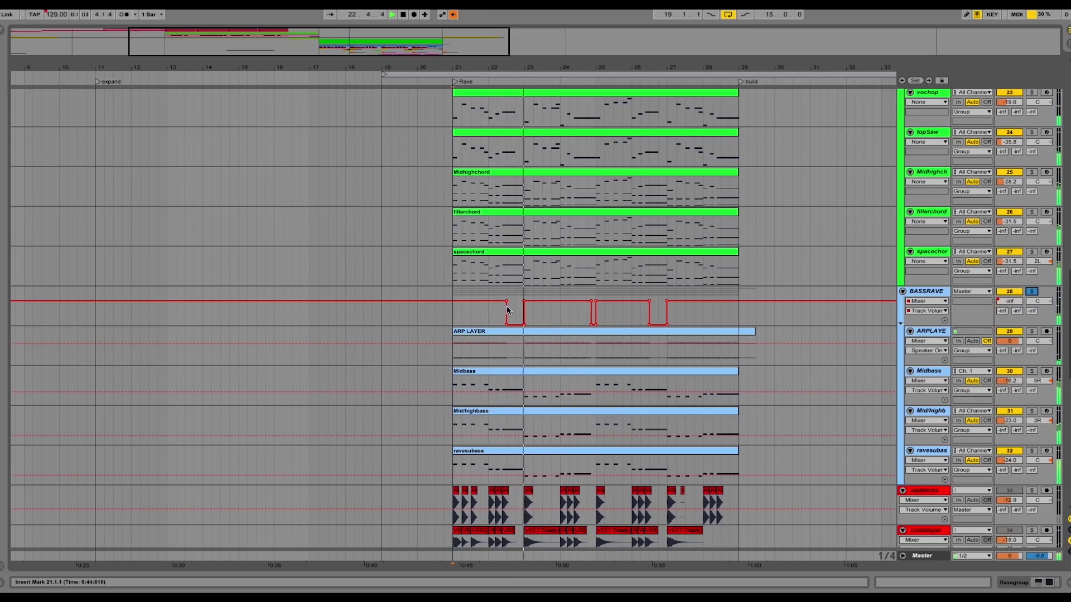
pyautogui.click(1031, 292)
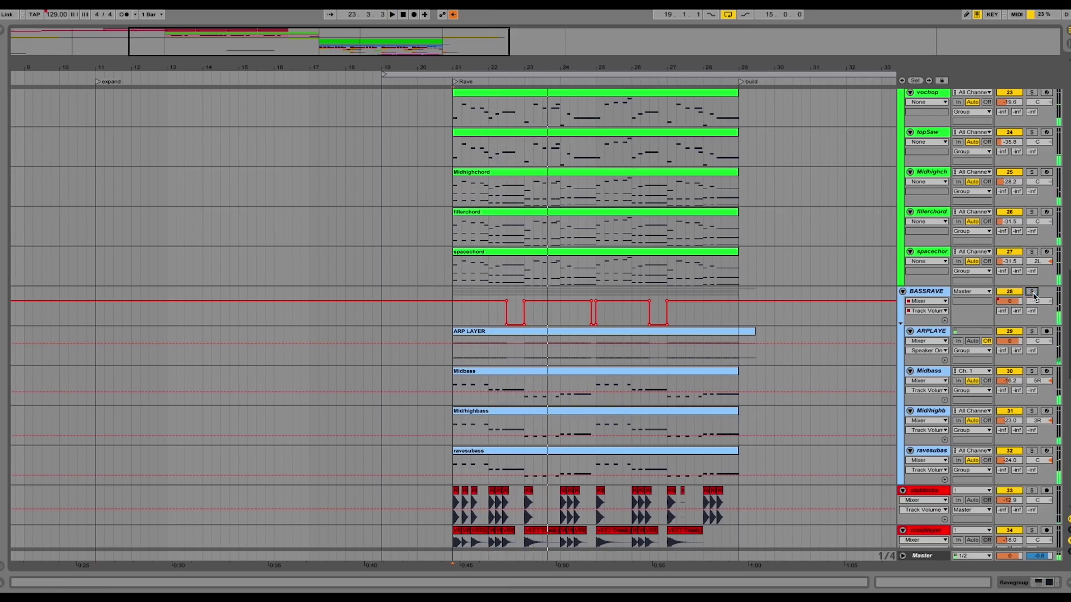